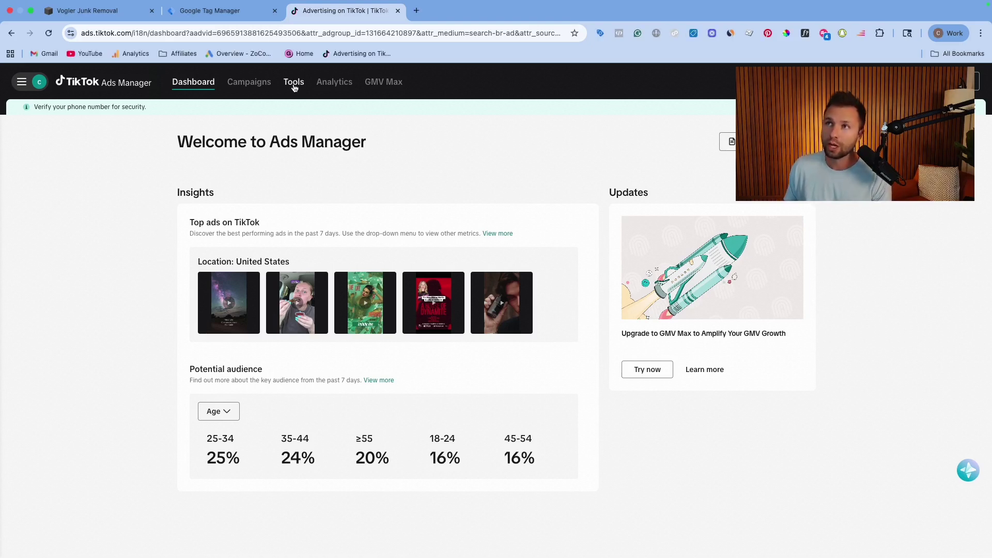
Open Events Manager and dismiss the Automatic Advanced Matching offer for 2 months.
mouse_move(295, 85)
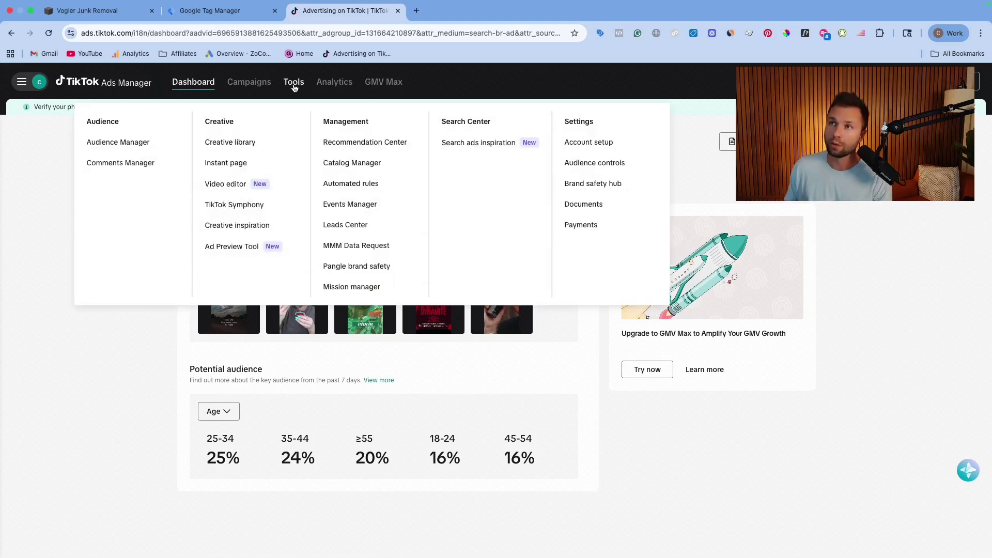
left_click(352, 207)
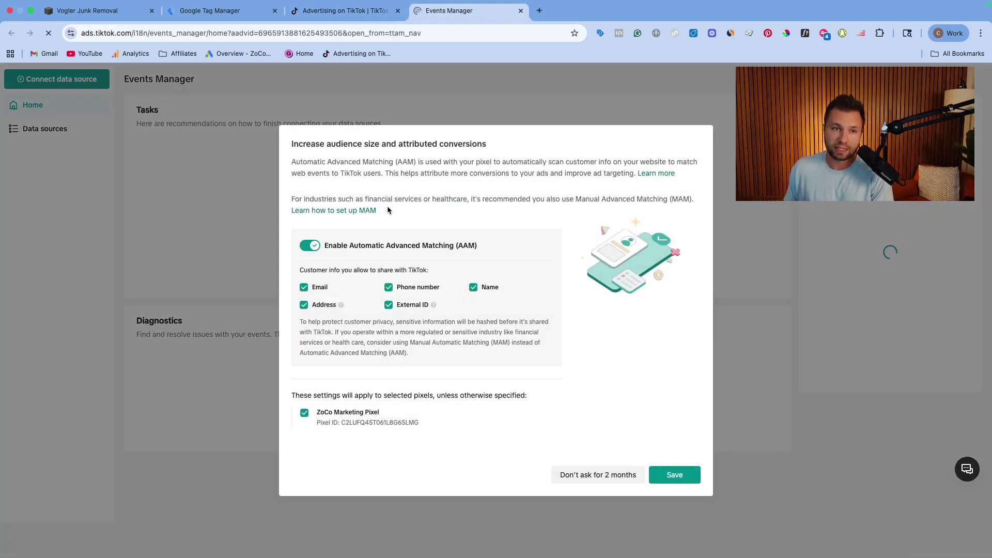
left_click(598, 475)
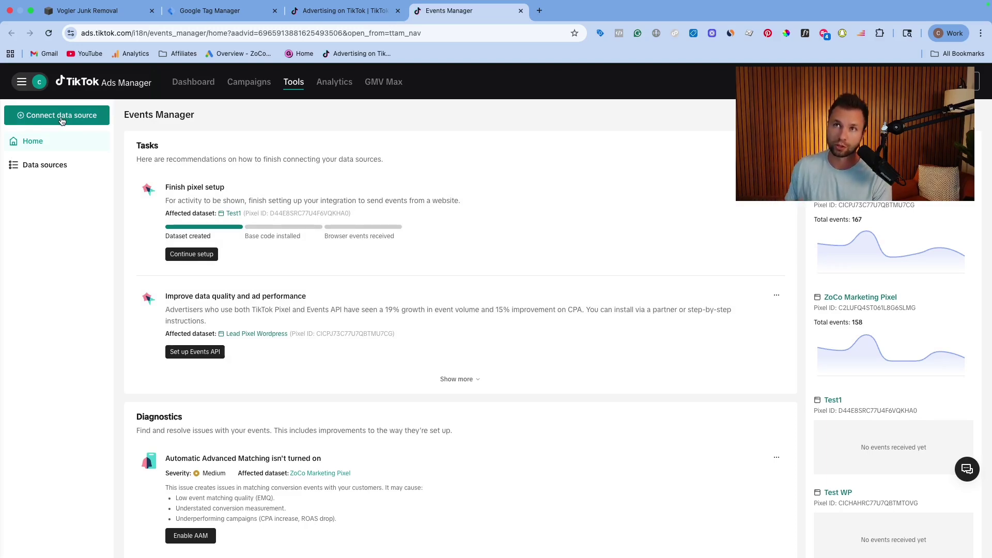
Start connecting a new data source of type Web and proceed to the website entry.
left_click(61, 115)
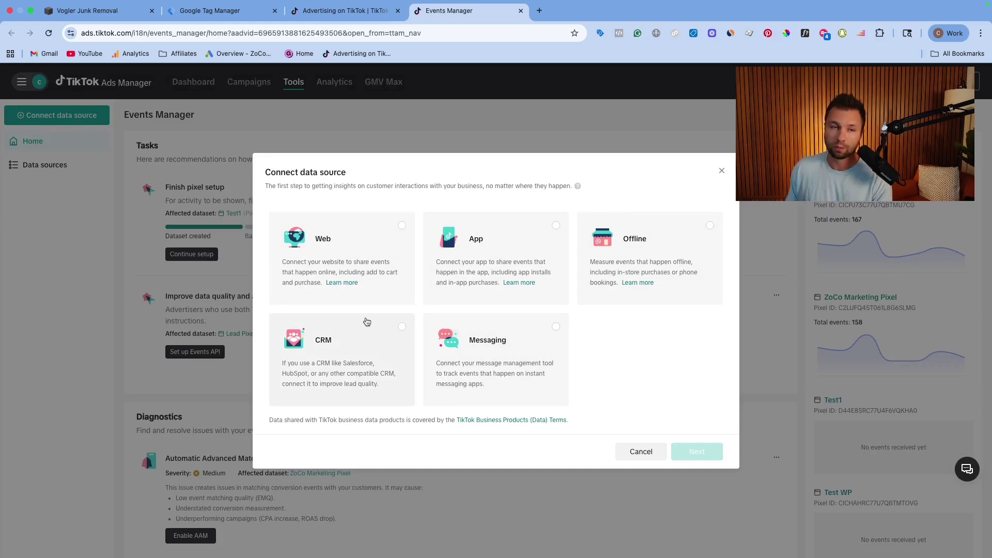
left_click(401, 226)
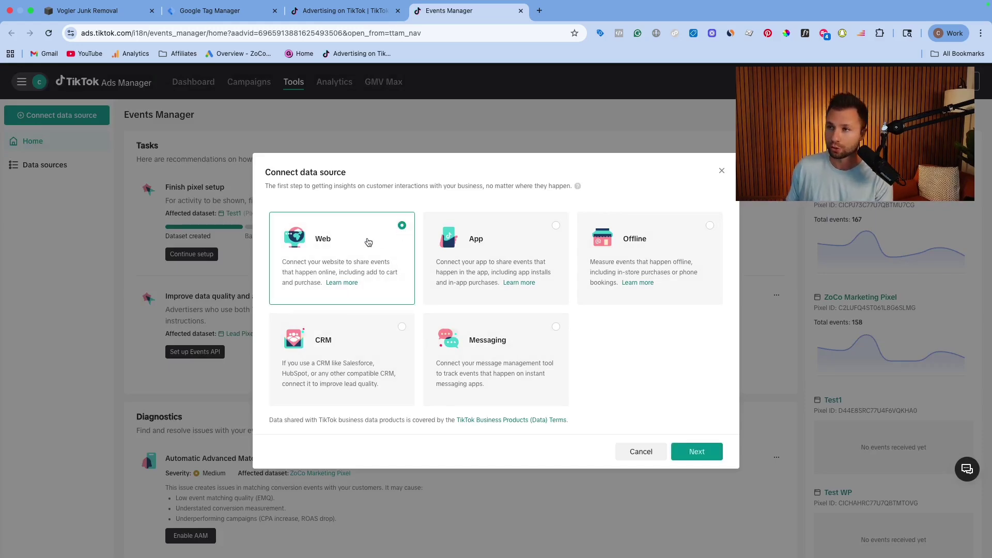
left_click(693, 453)
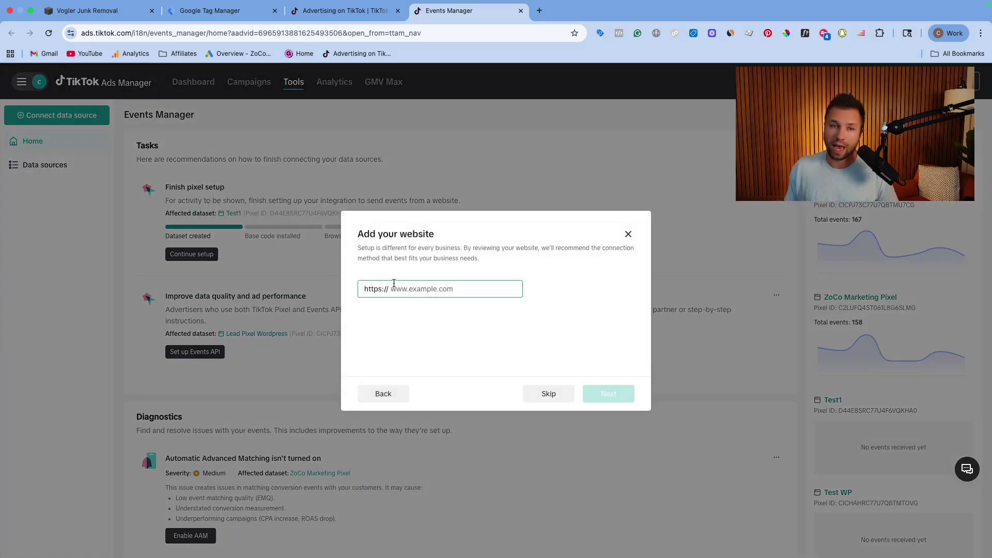
left_click(98, 8)
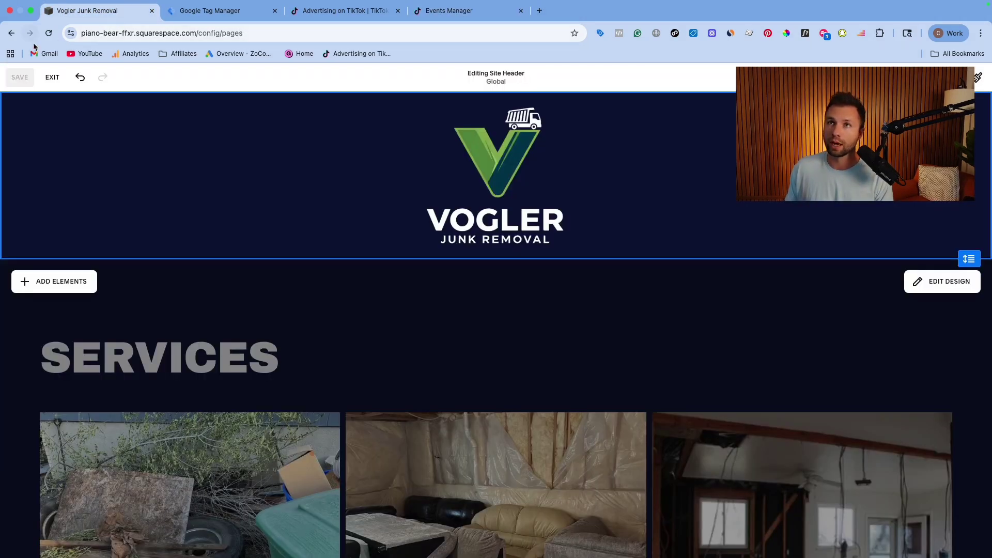
key("super+4")
left_click(402, 289)
type("www.voglerjunkremoval.com/")
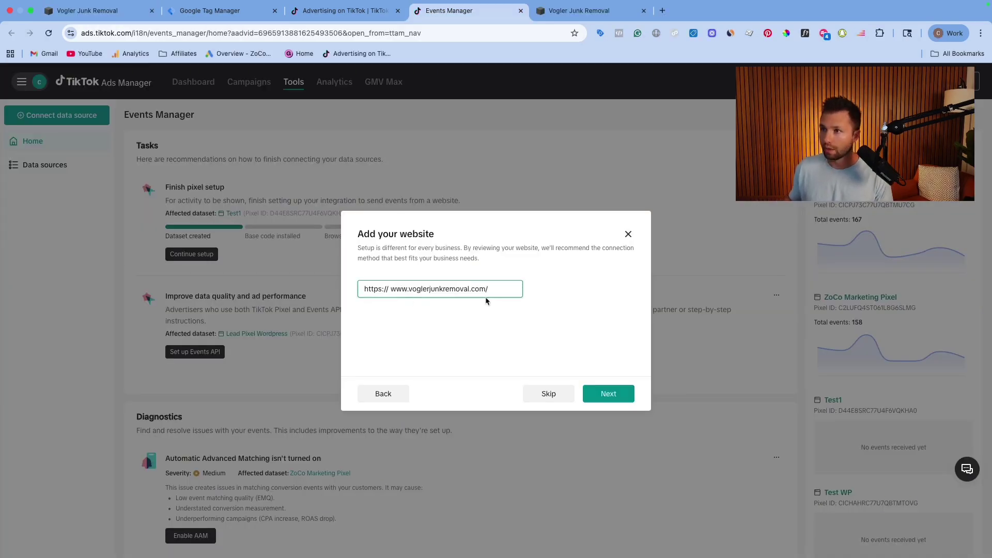
left_click(609, 394)
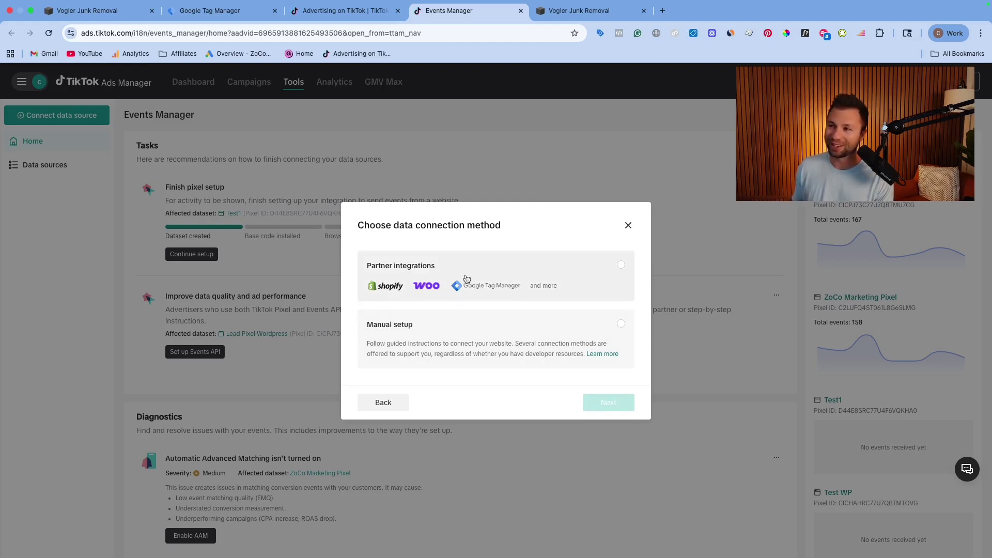
Choose Manual setup as the data connection method rather than Partner integrations, and continue.
left_click(622, 267)
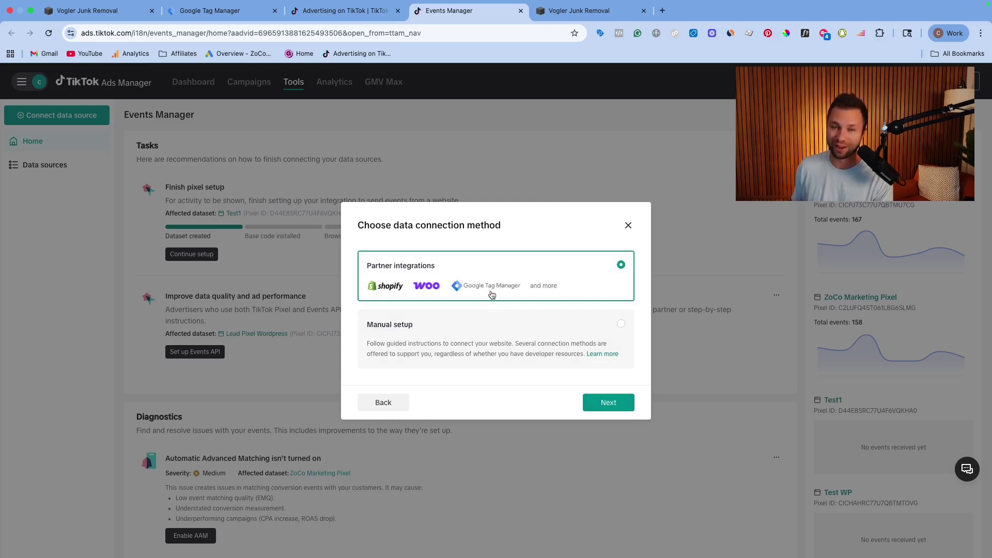
left_click(451, 337)
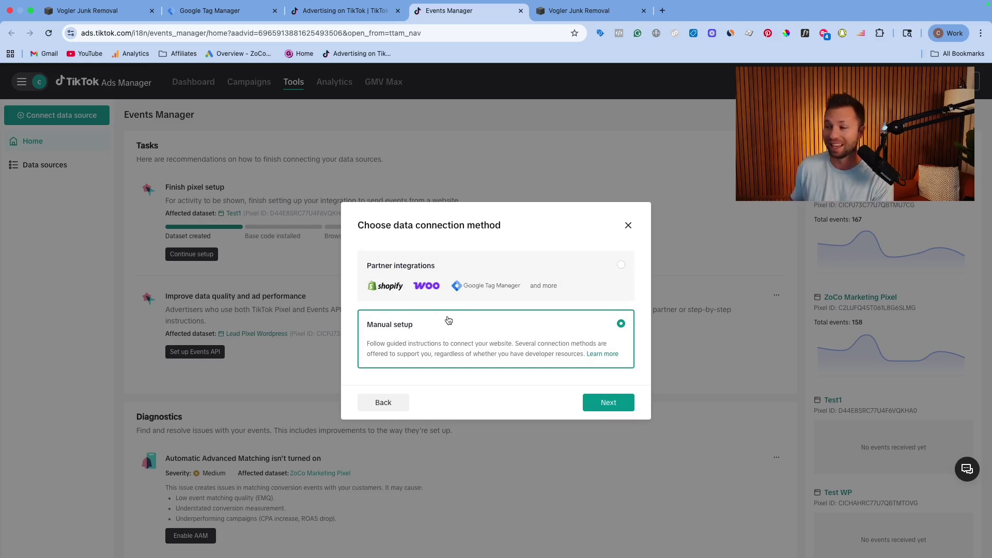
left_click(600, 403)
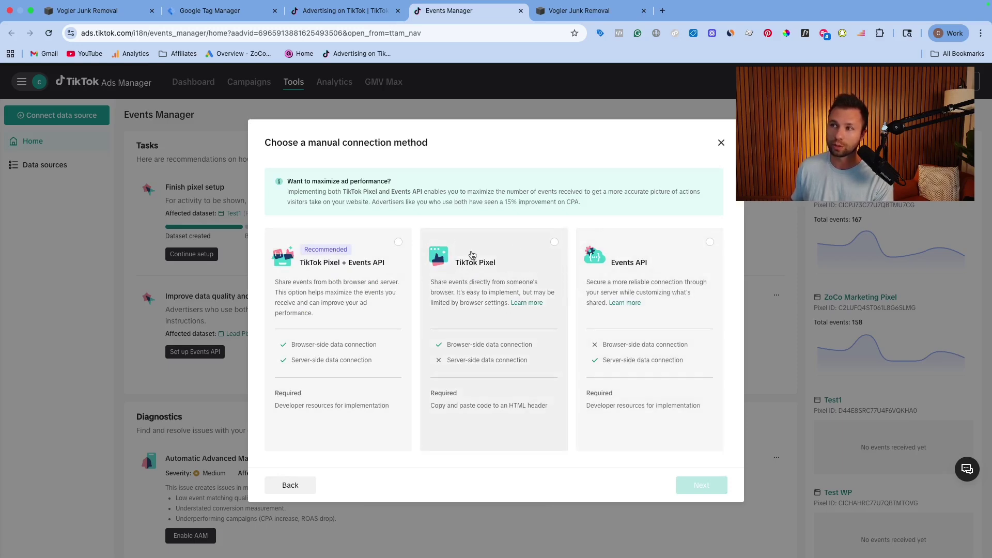
Compare the requirements of the manual connection methods and continue with TikTok Pixel only.
left_click(546, 249)
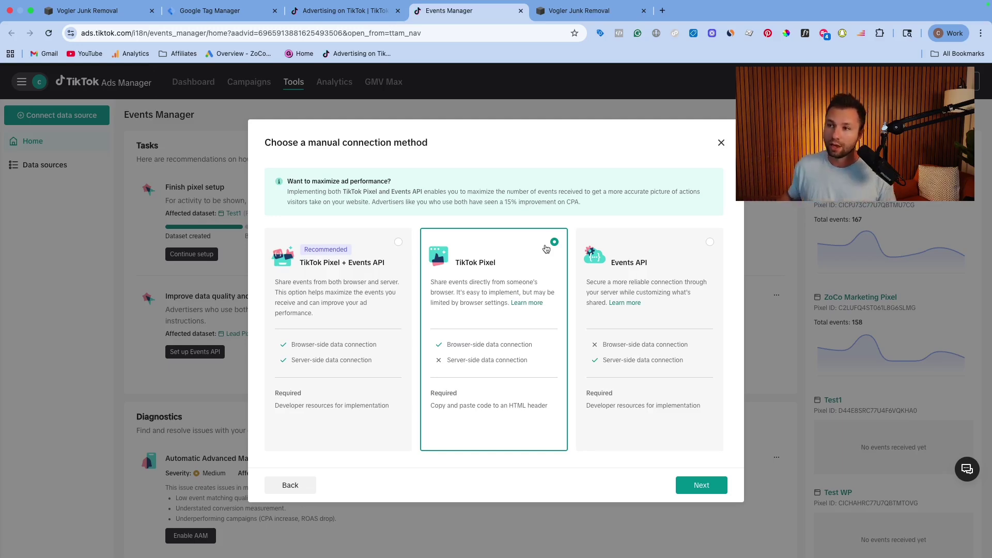
left_click_drag(431, 407, 547, 412)
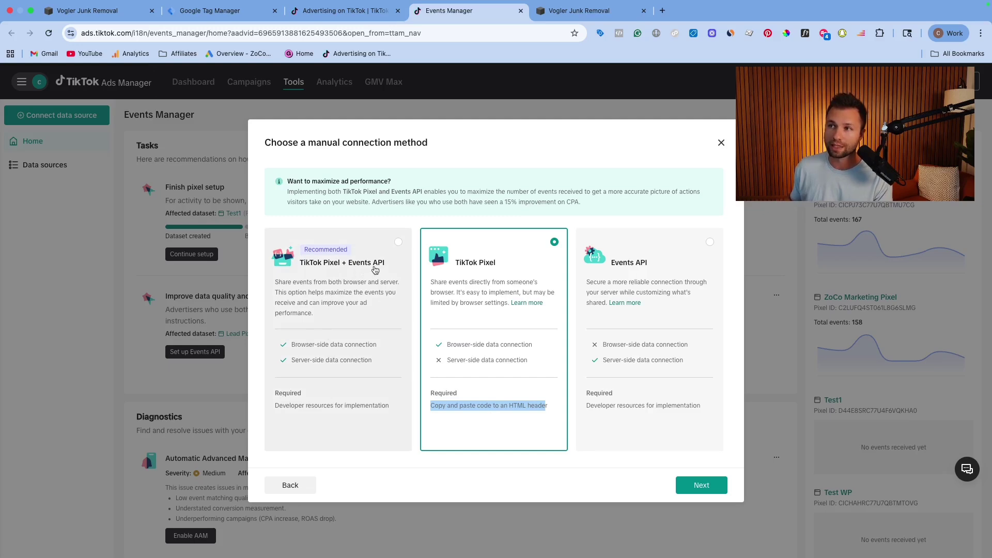
left_click_drag(274, 407, 388, 413)
left_click(532, 263)
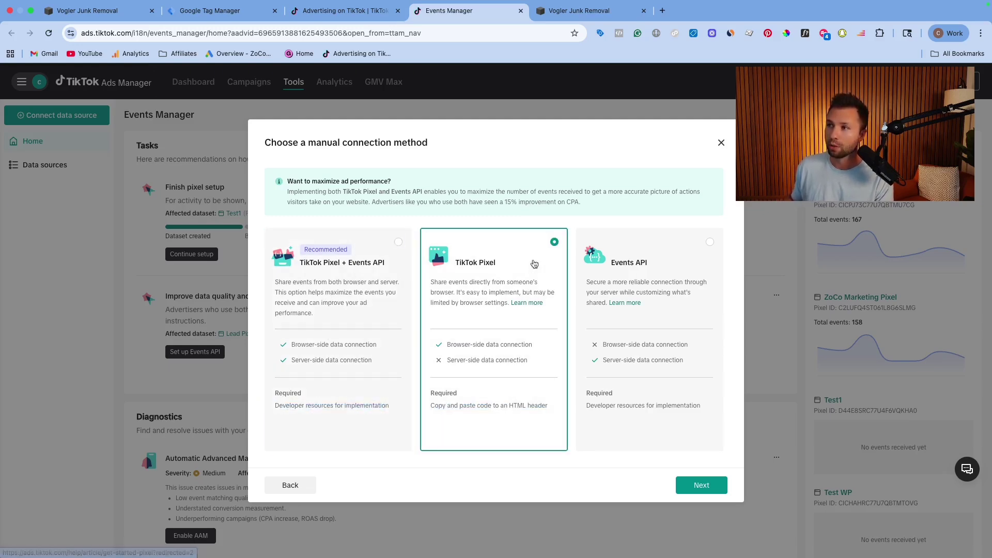
left_click(720, 489)
Name the pixel Demo 1 and create it.
left_click(397, 202)
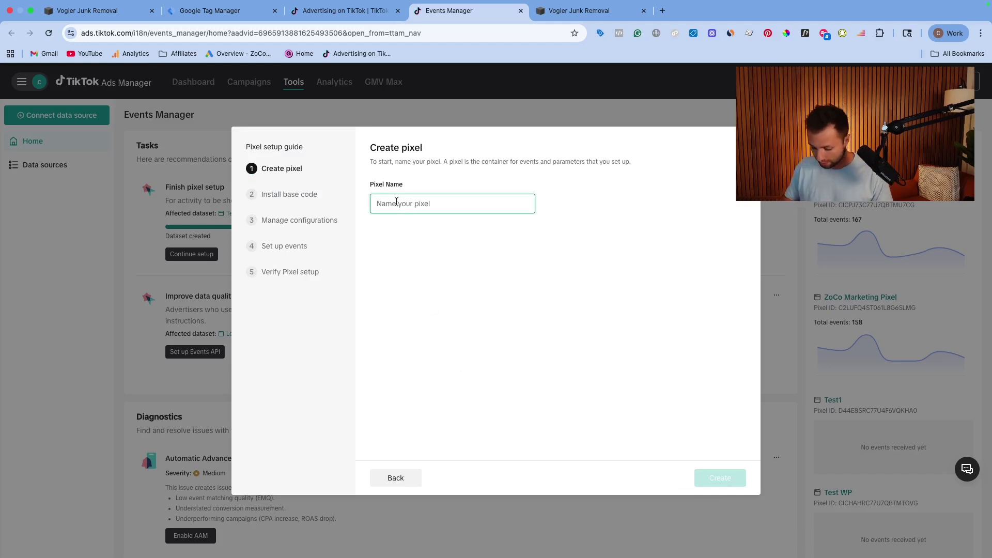
type("Demo 1")
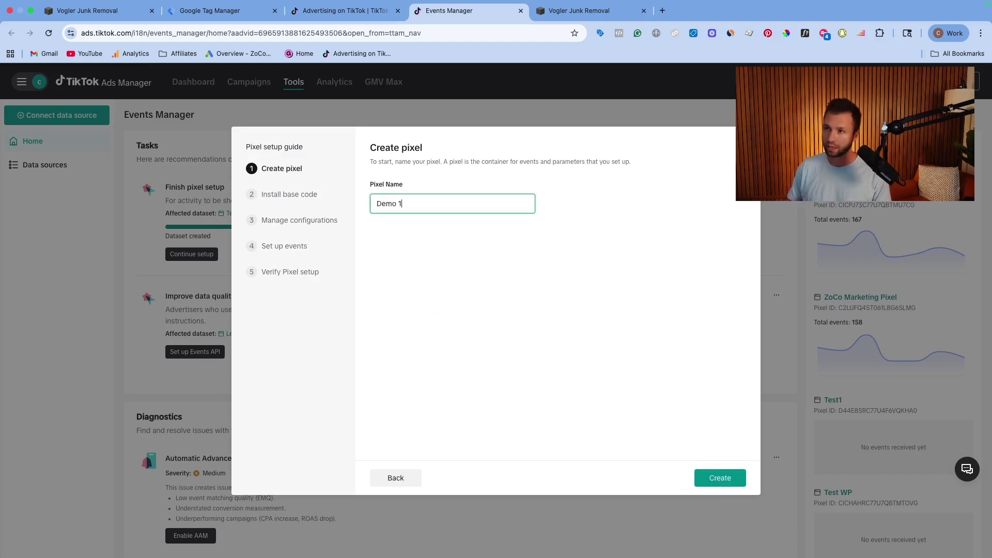
left_click(716, 478)
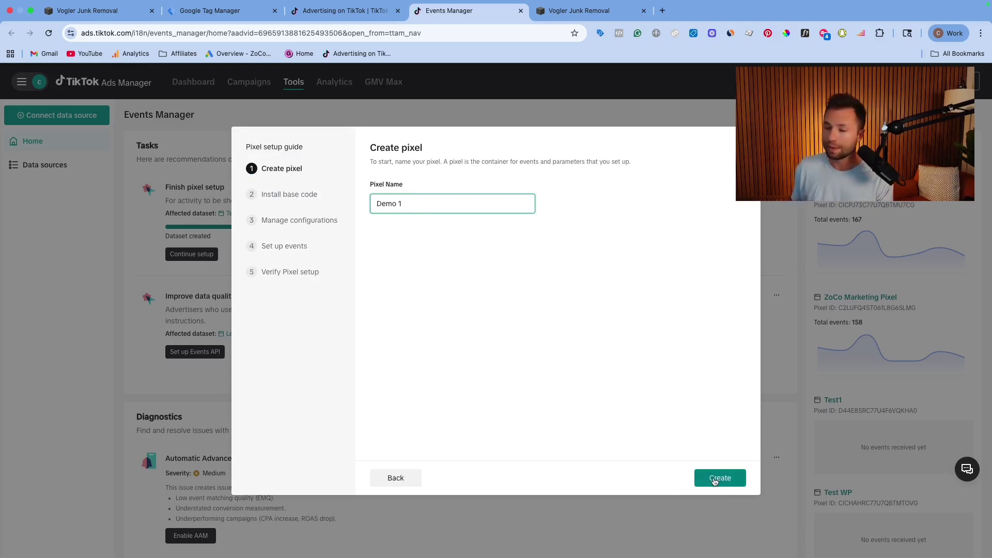
left_click(715, 479)
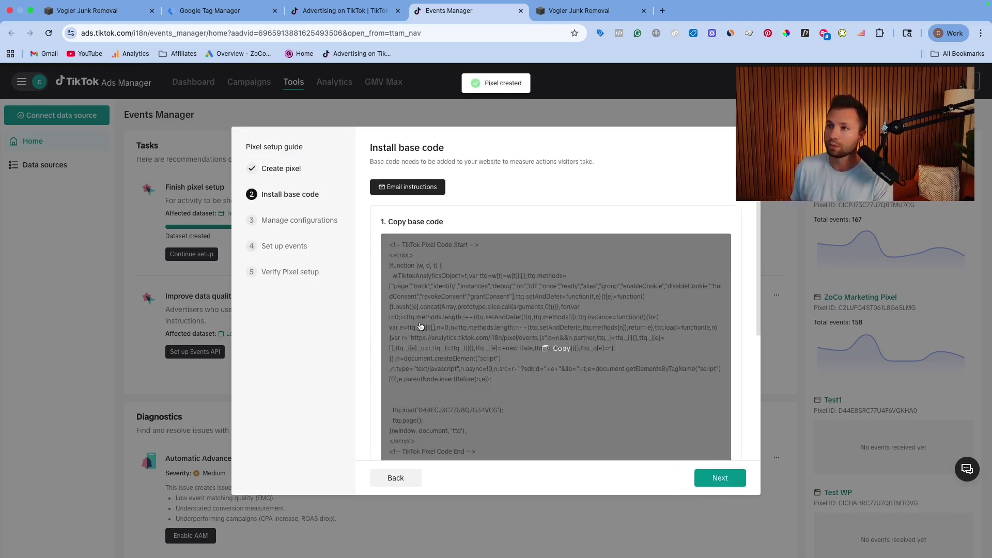
Copy the TikTok pixel base code and look over the remaining base code installation instructions.
scroll(464, 355, "down", 3)
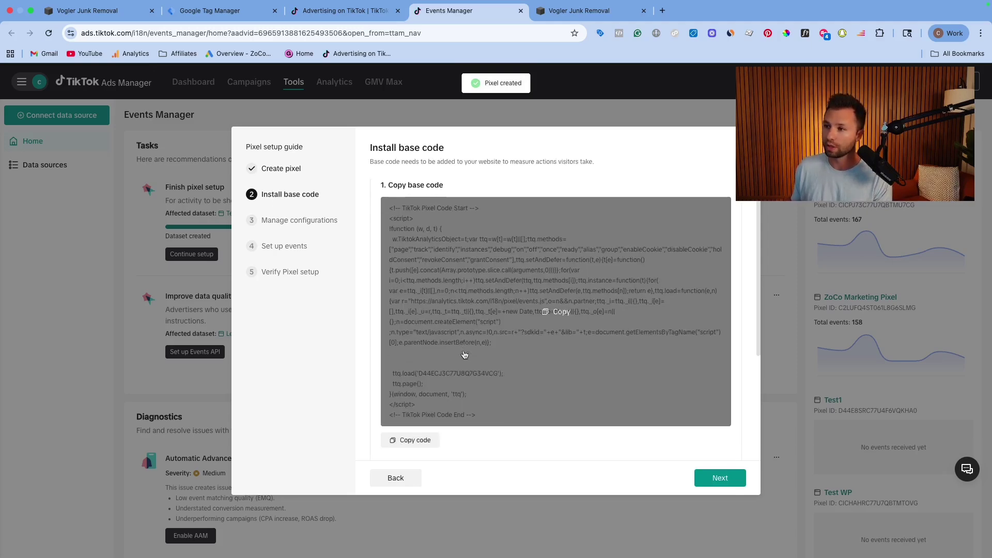
scroll(472, 348, "up", 3)
left_click(569, 340)
scroll(561, 338, "down", 3)
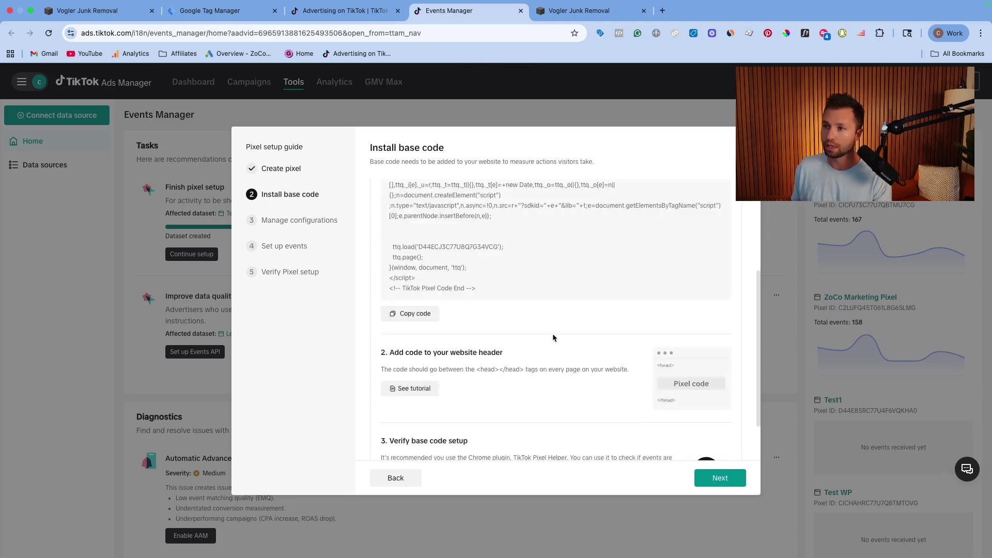
scroll(555, 339, "up", 3)
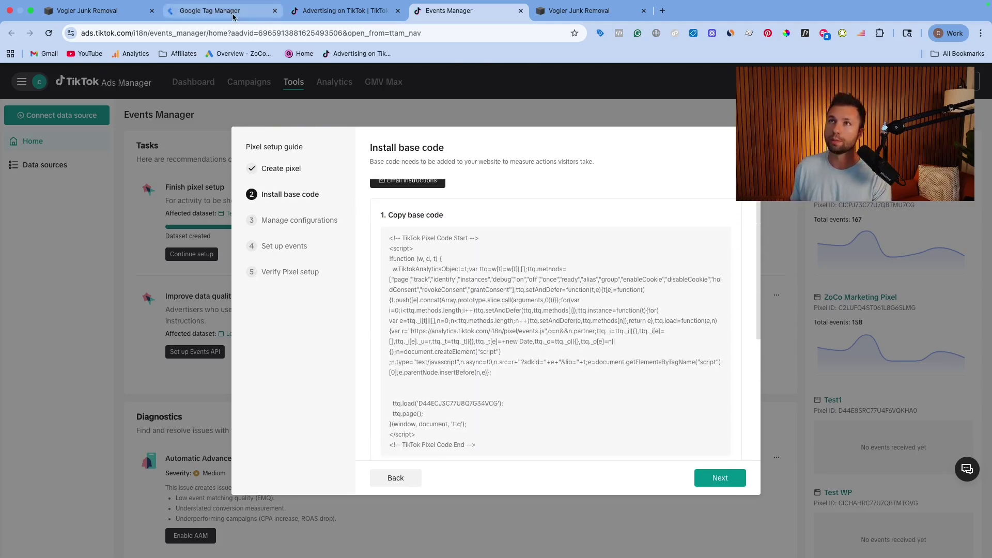
Switch to Google Tag Manager and review the container's head installation snippet for voglerjunkremoval.com.
left_click(233, 11)
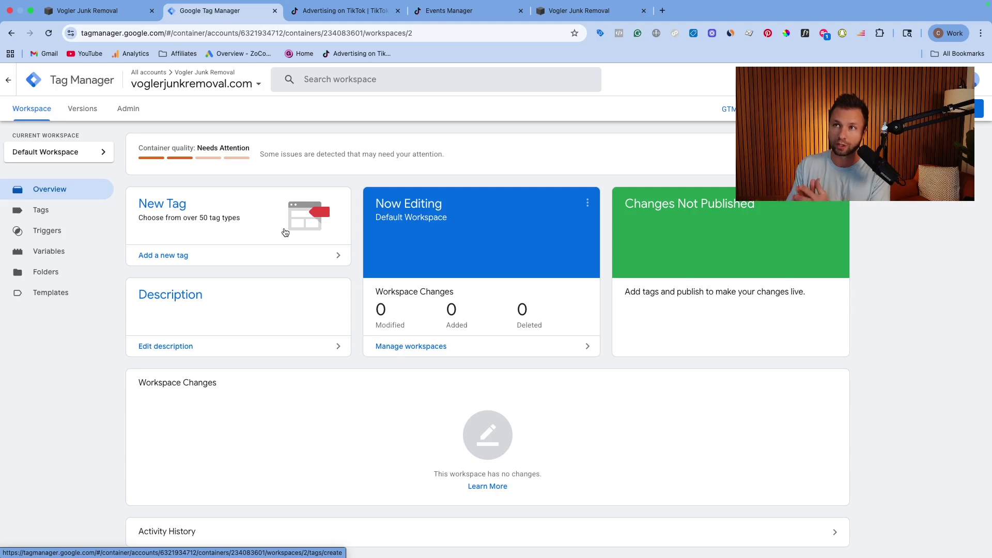
left_click(730, 109)
left_click_drag(321, 199, 448, 256)
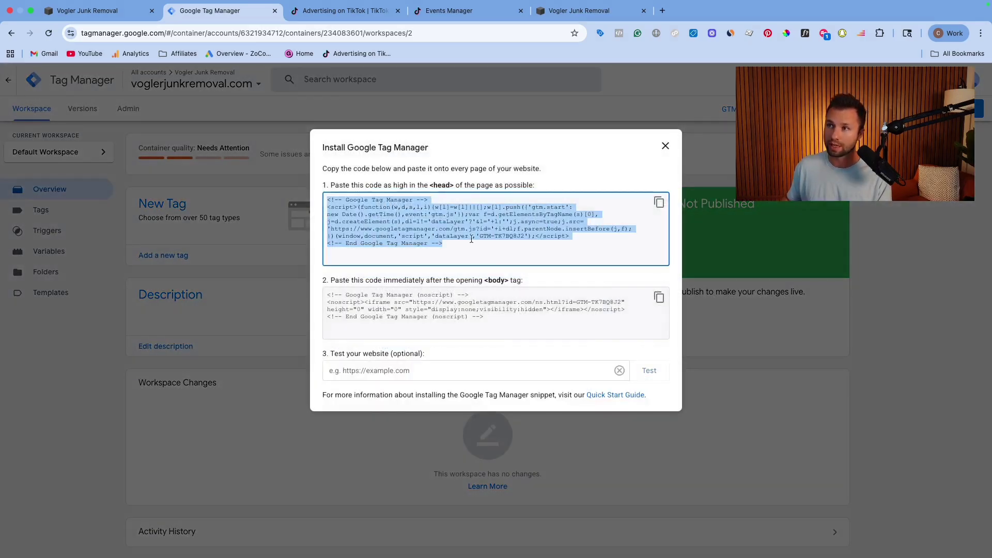
left_click(286, 154)
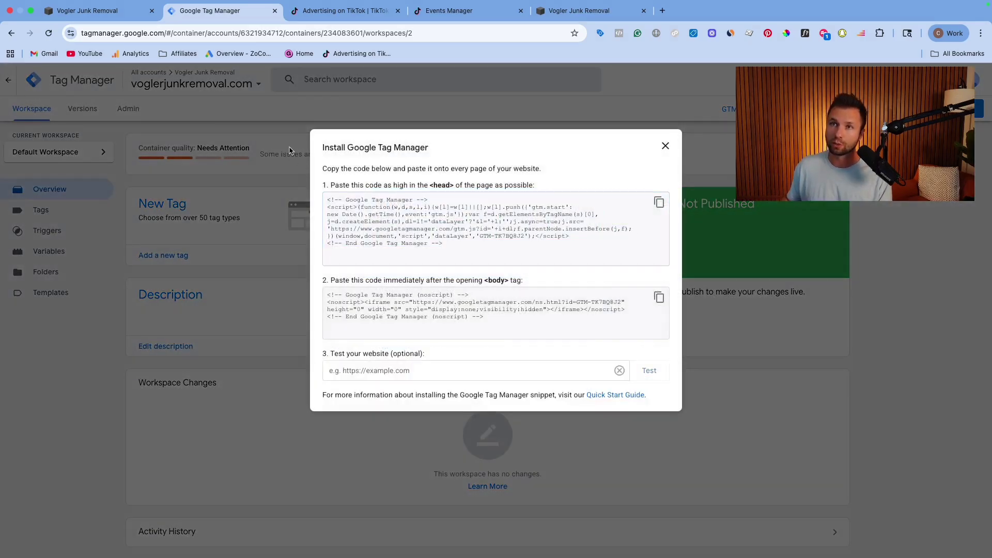
left_click(663, 147)
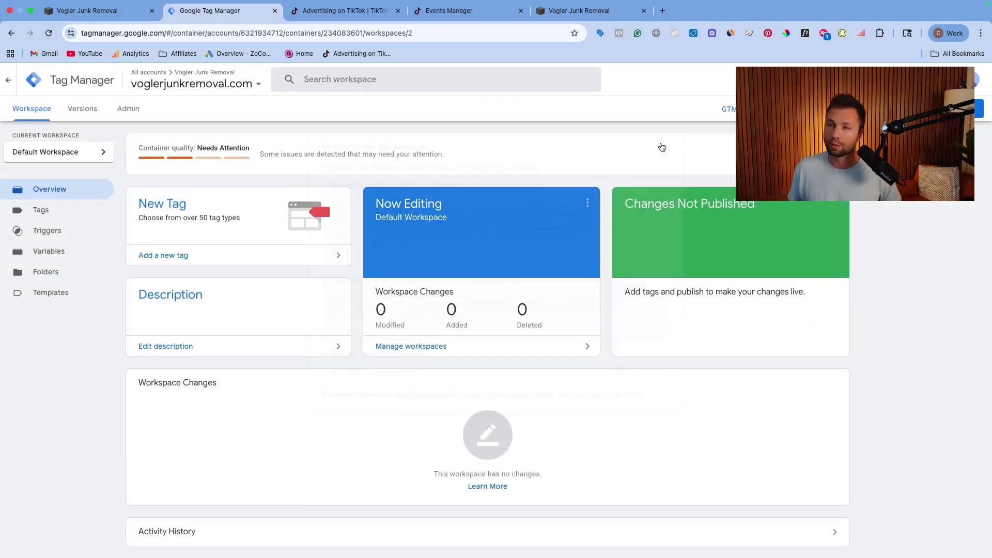
Create a new tag in the container and name it Tiktok Pixel Base.
left_click(70, 217)
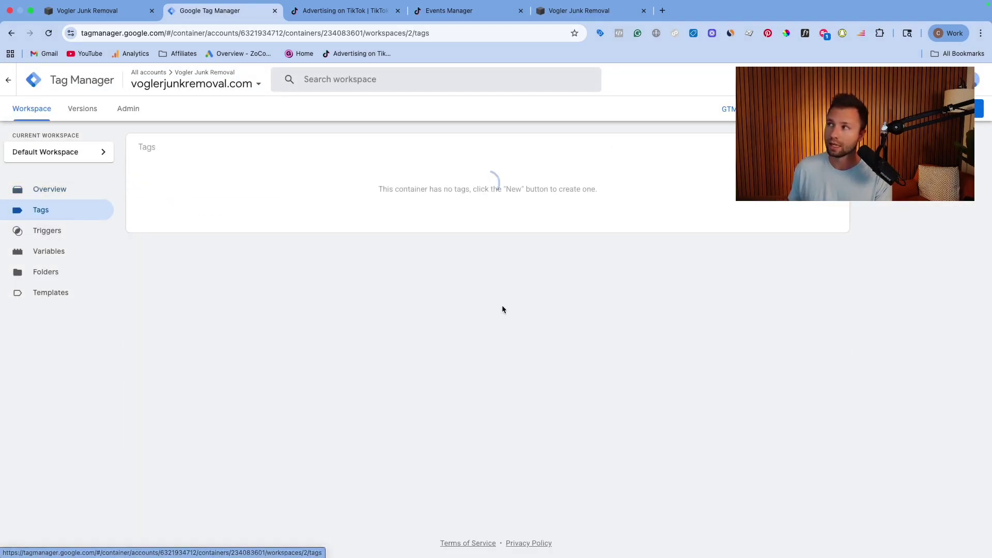
left_click(830, 148)
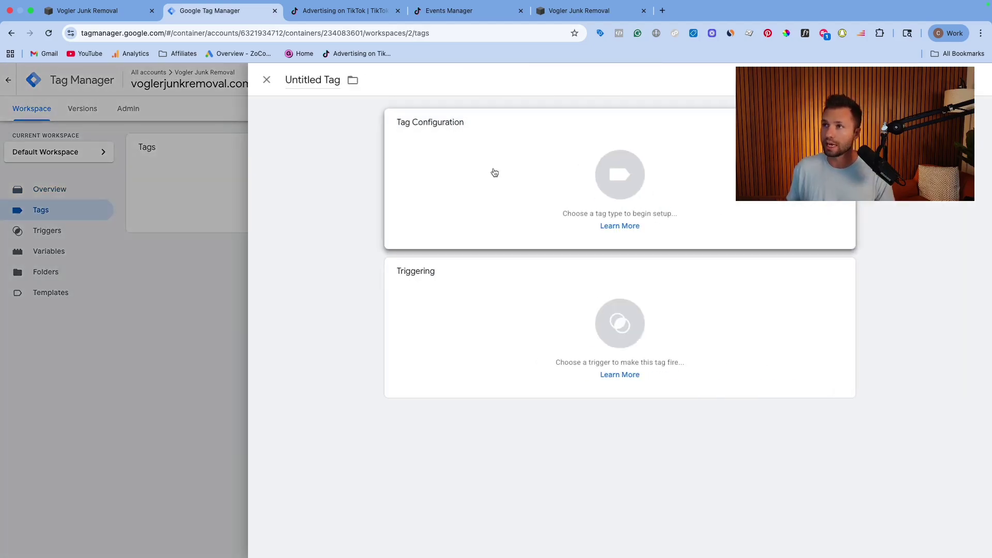
left_click(338, 77)
key("BackSpace")
type("Tikp")
key("BackSpace")
type("tok Pixel based")
key("BackSpace")
key("BackSpace")
key("BackSpace")
key("BackSpace")
key("BackSpace")
type("Base")
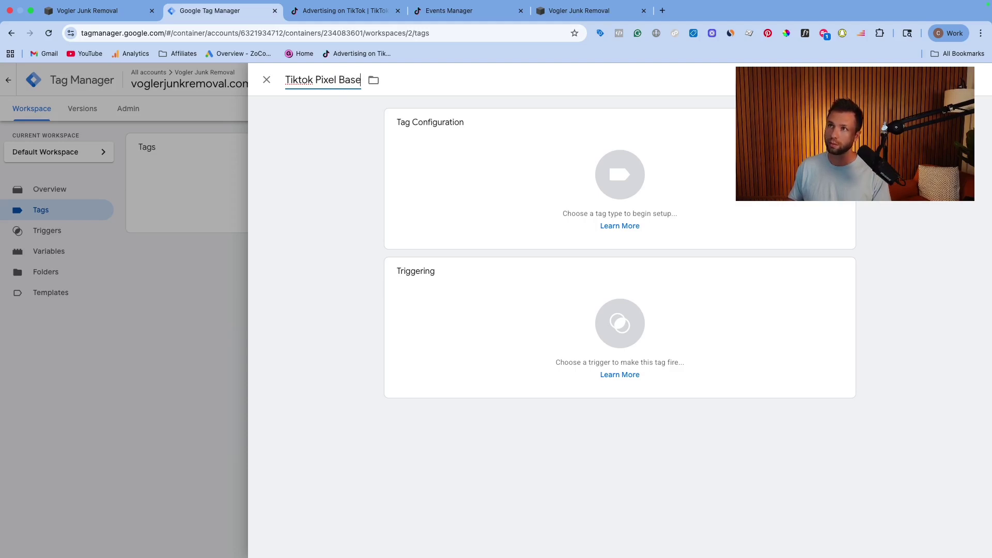
Set the tag type to Custom HTML and paste the copied TikTok pixel base code as its HTML.
left_click(539, 141)
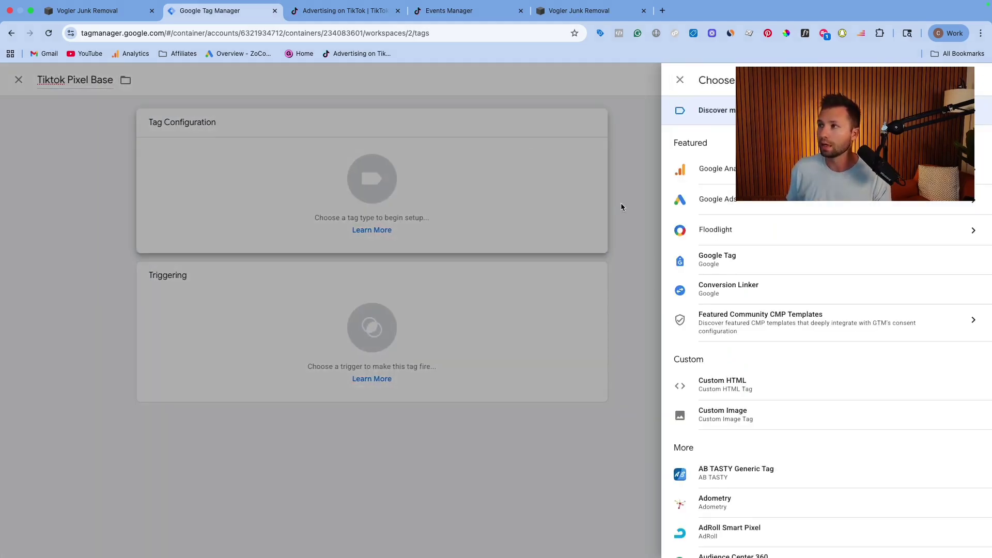
left_click(730, 383)
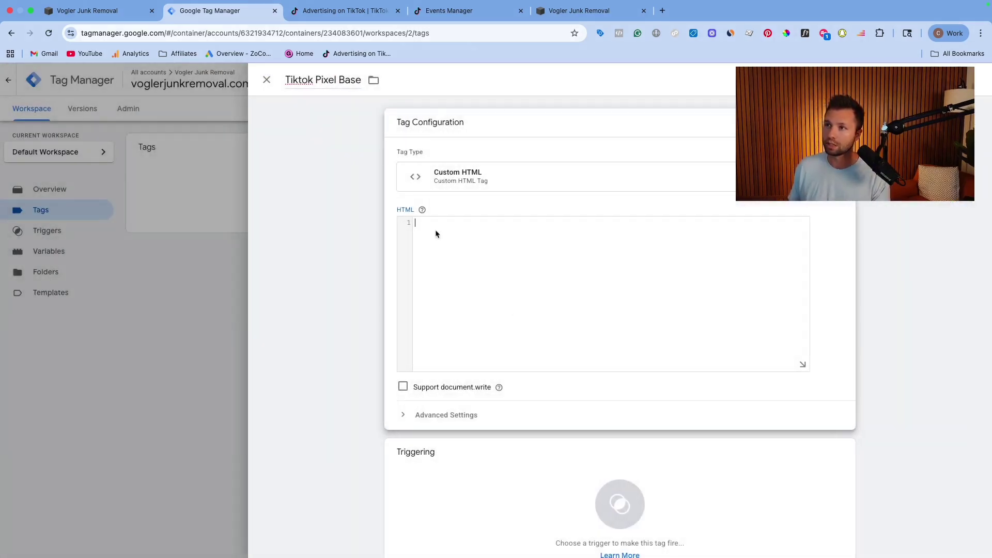
key("super+v")
Assign the All Pages page view trigger to the Tiktok Pixel Base tag and save the tag.
scroll(341, 338, "down", 1)
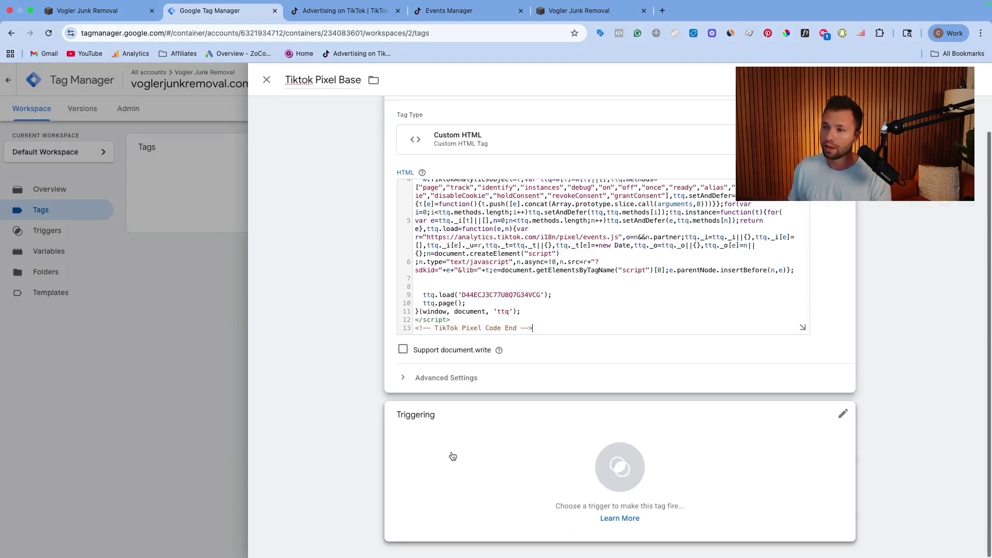
left_click(450, 456)
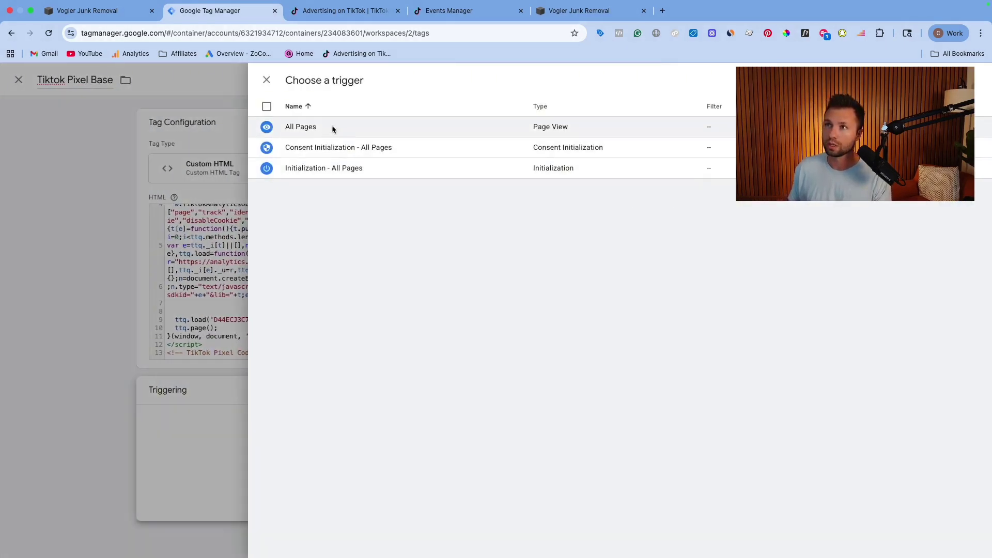
left_click(333, 131)
left_click(963, 79)
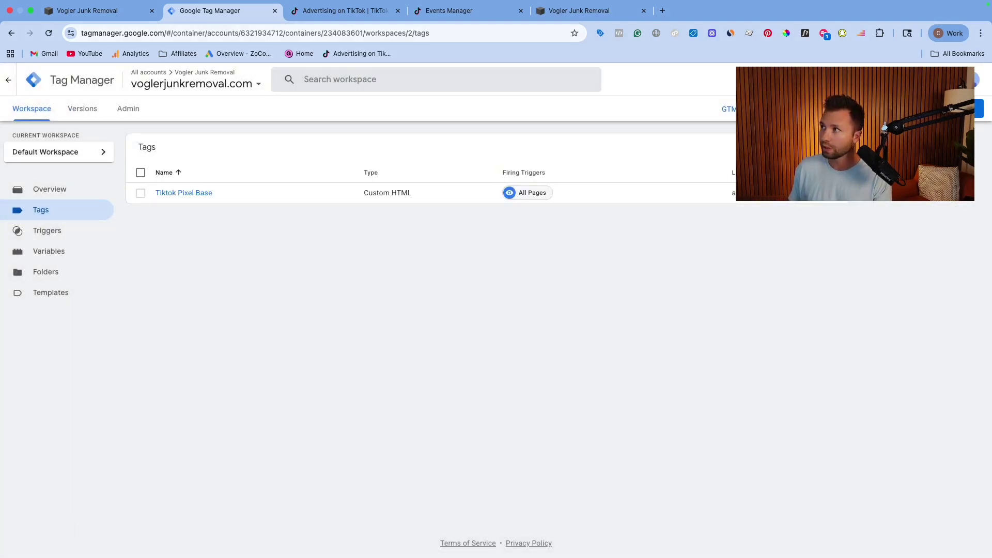
Submit the container's workspace changes and publish them to the Live environment without a version name or description.
left_click(979, 109)
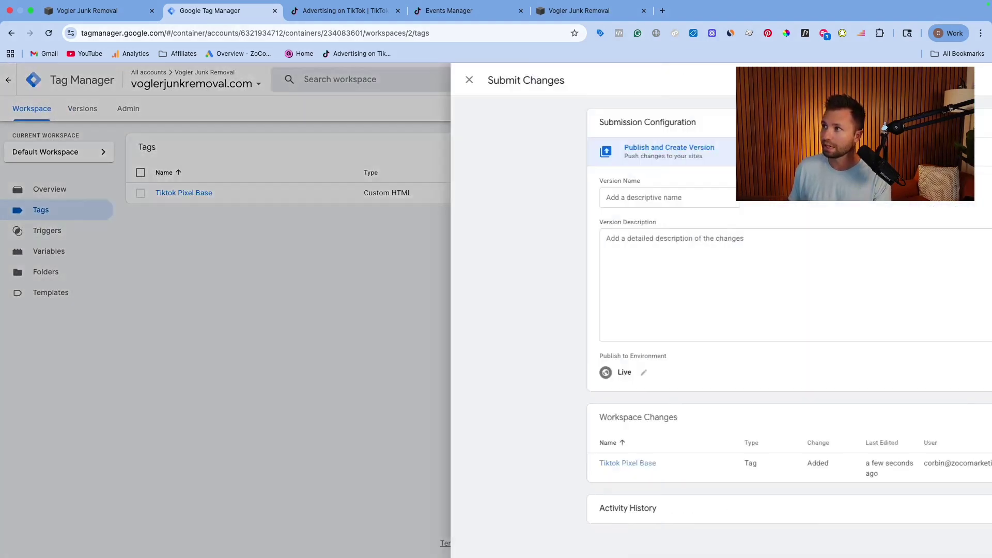
left_click(962, 81)
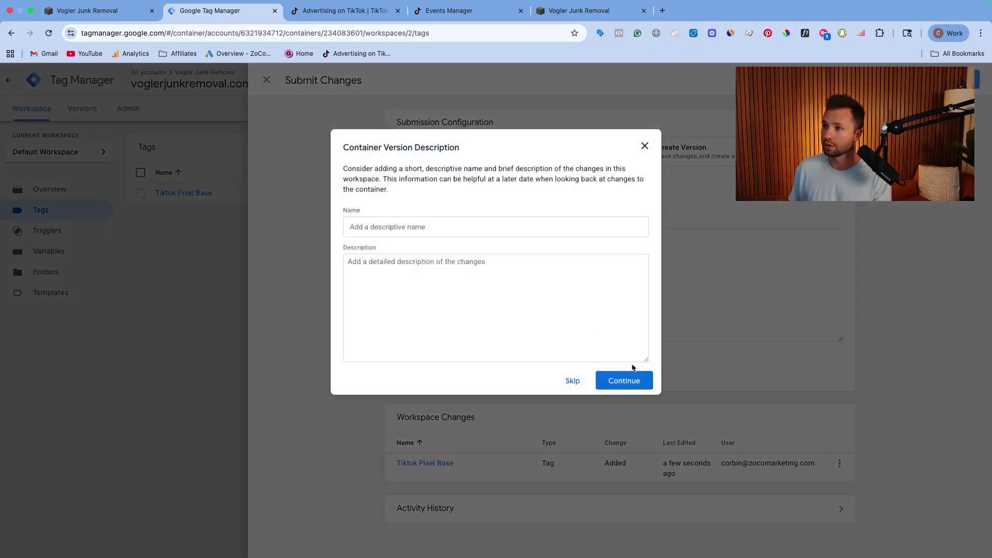
left_click(624, 381)
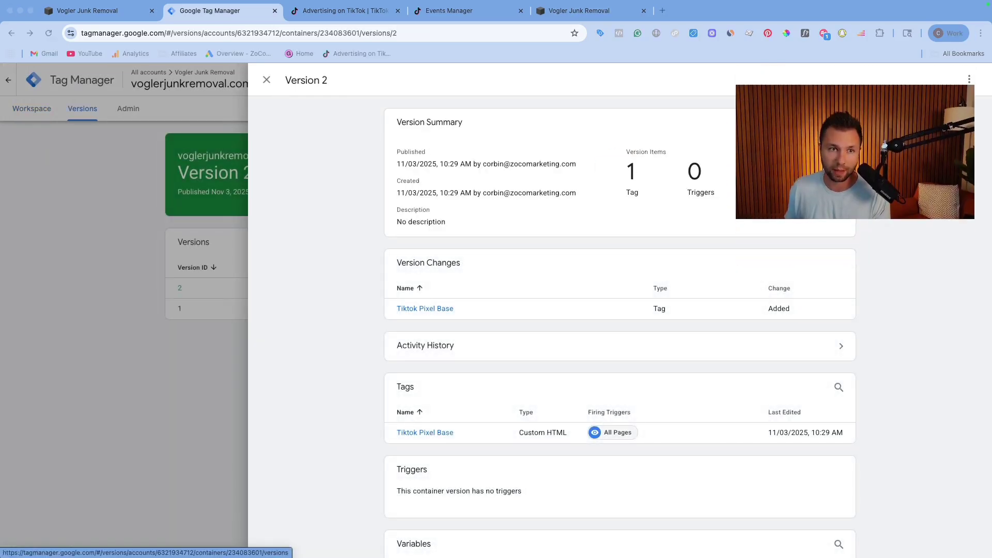
scroll(480, 308, "down", 4)
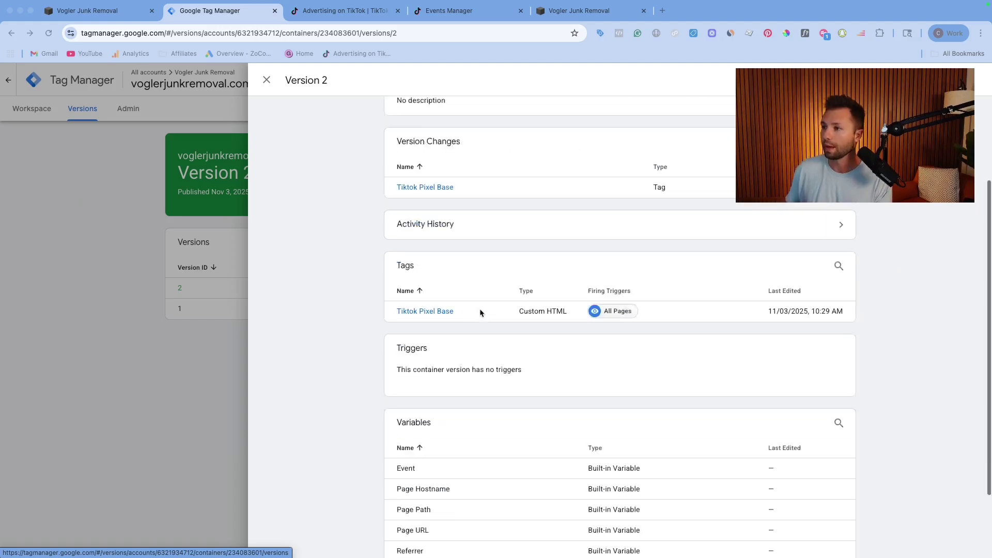
scroll(480, 308, "up", 4)
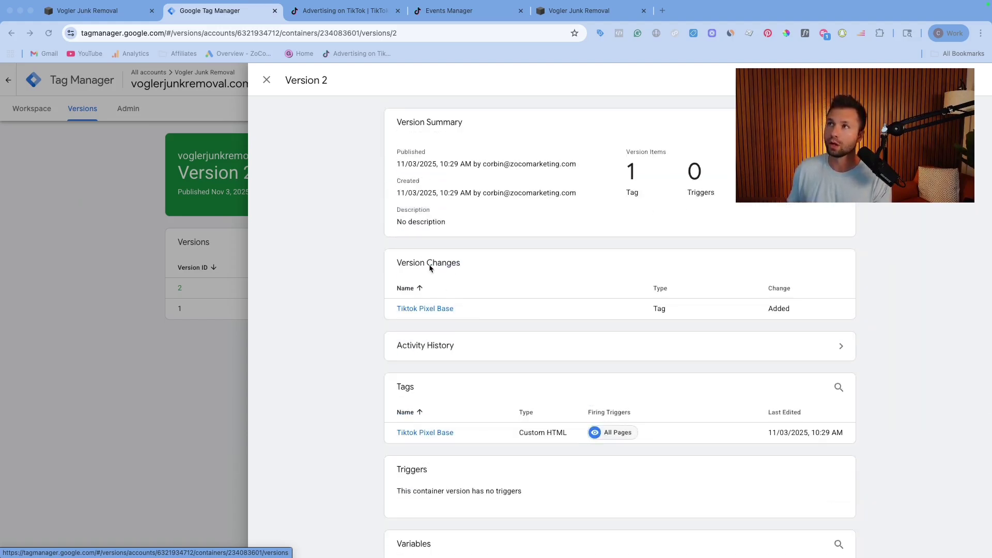
Switch to TikTok Events Manager, proceed from the base code to the pixel's configurations, and enable Automatic Advanced Matching.
left_click(320, 12)
left_click(449, 11)
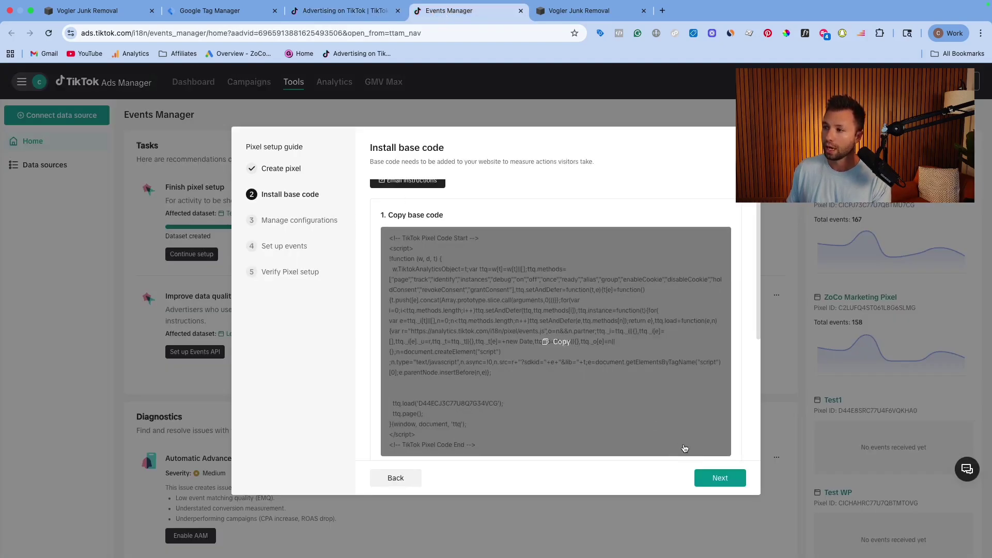
left_click(713, 482)
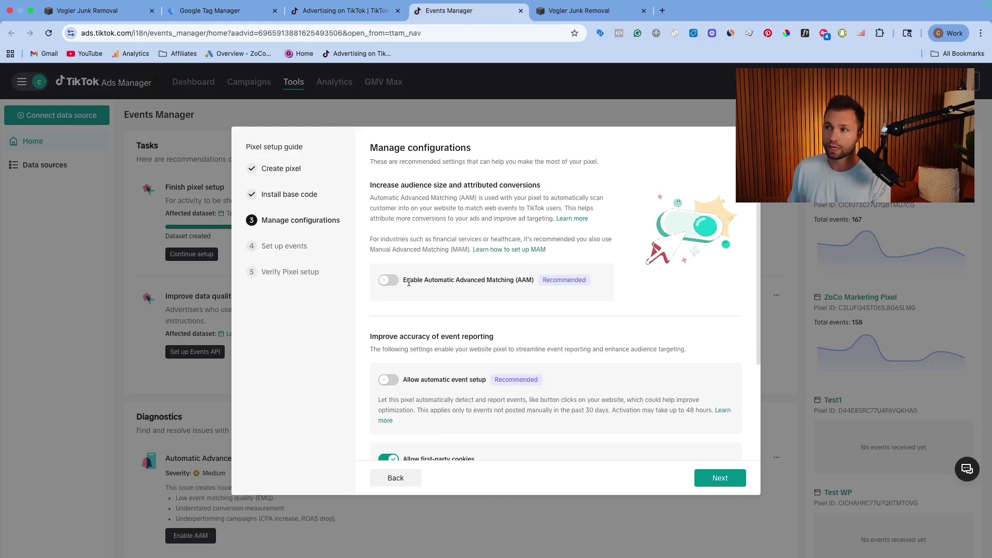
left_click(390, 285)
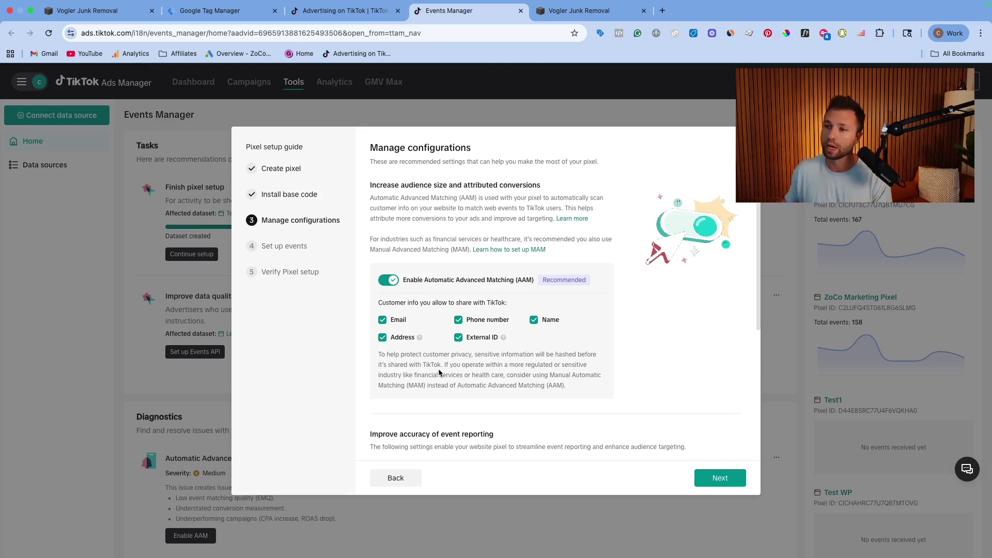
Allow automatic event setup for the pixel and review the remaining event reporting settings.
scroll(472, 344, "down", 5)
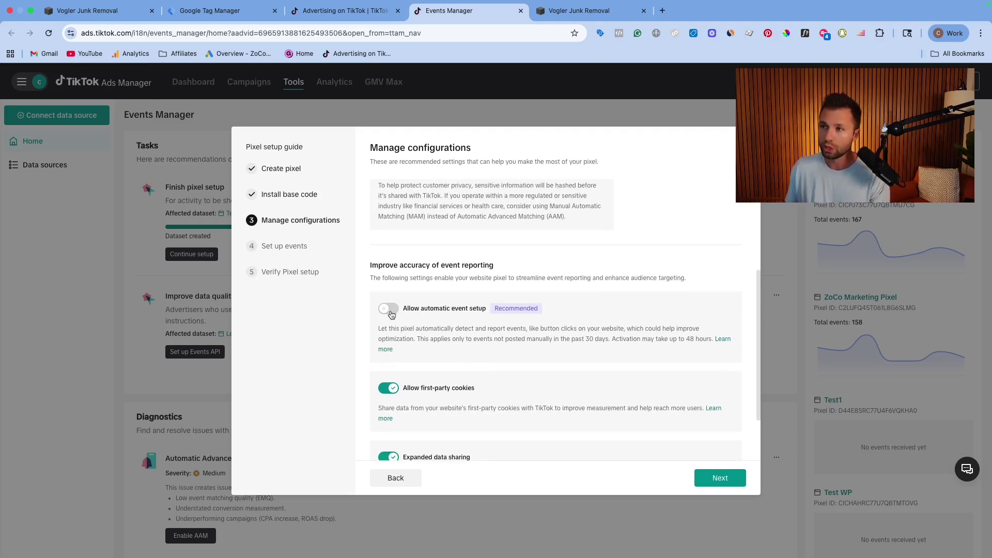
left_click_drag(381, 329, 649, 329)
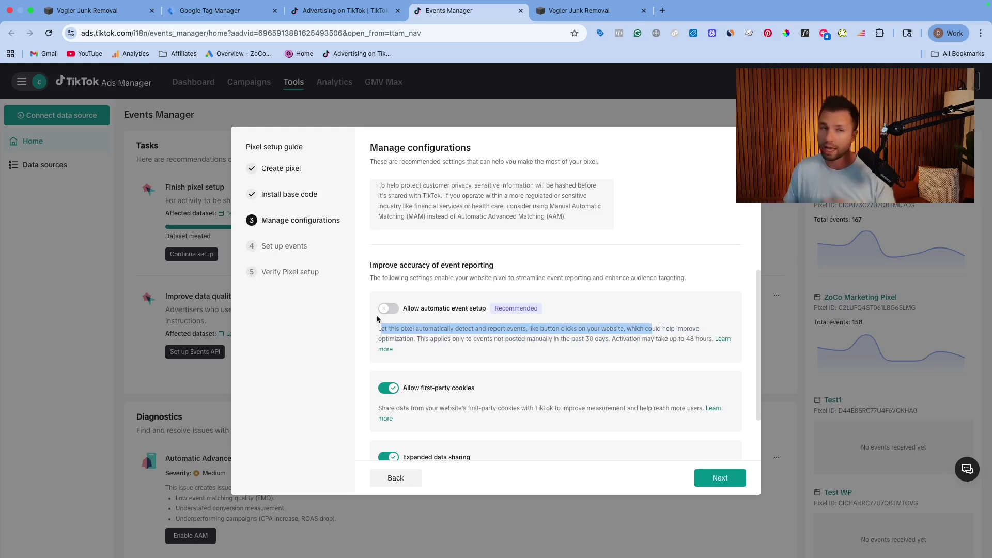
left_click(396, 312)
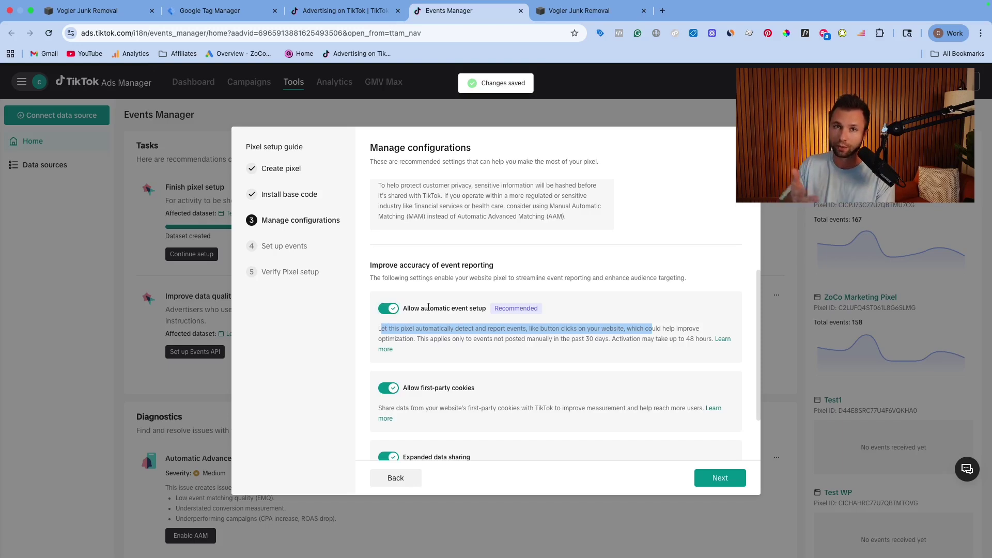
scroll(429, 307, "up", 5)
scroll(433, 295, "down", 7)
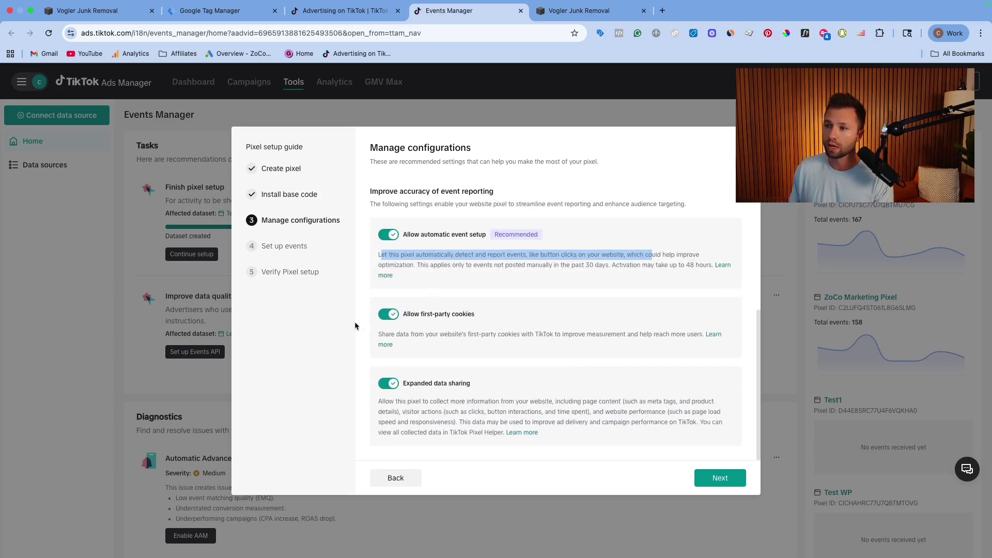
scroll(392, 327, "up", 5)
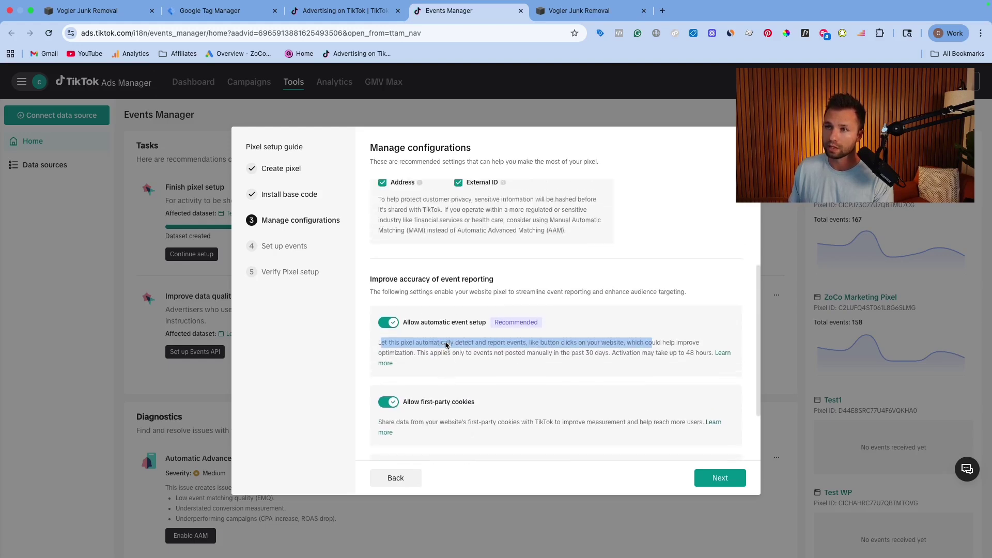
left_click(720, 478)
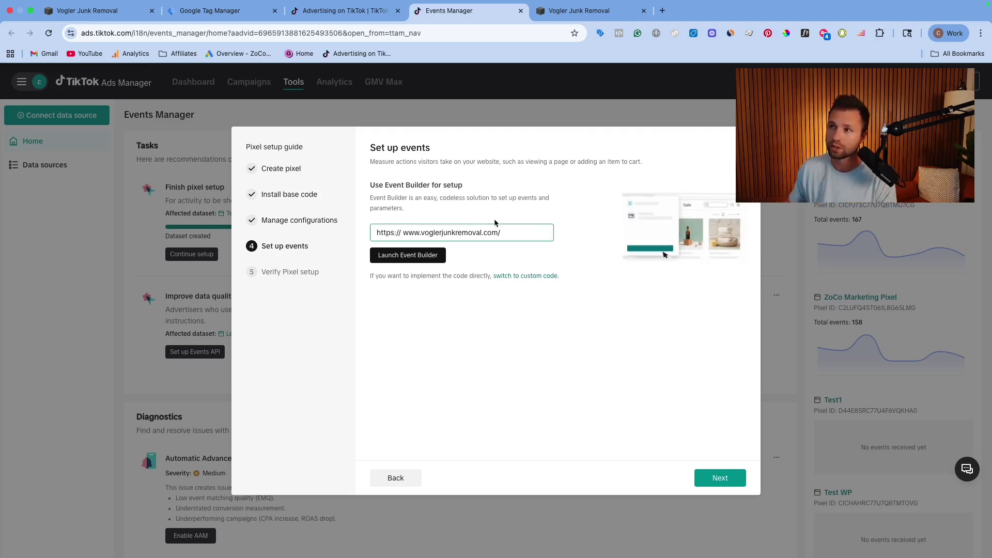
left_click(406, 256)
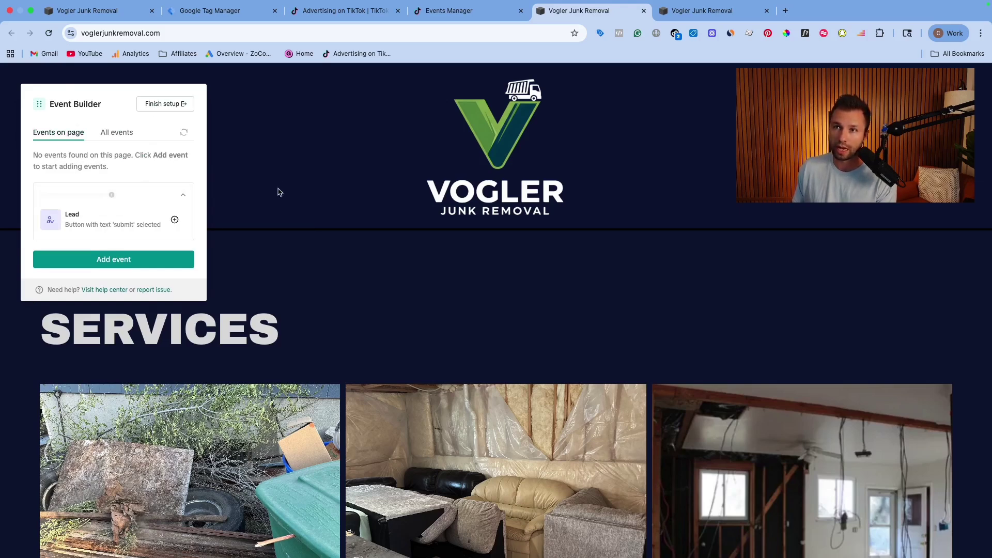
scroll(279, 194, "down", 1)
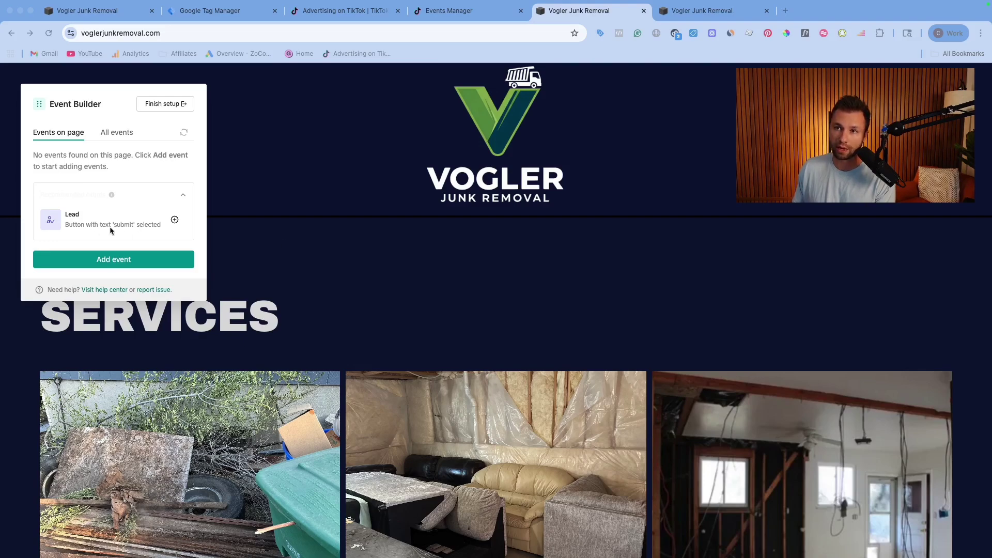
scroll(277, 258, "down", 15)
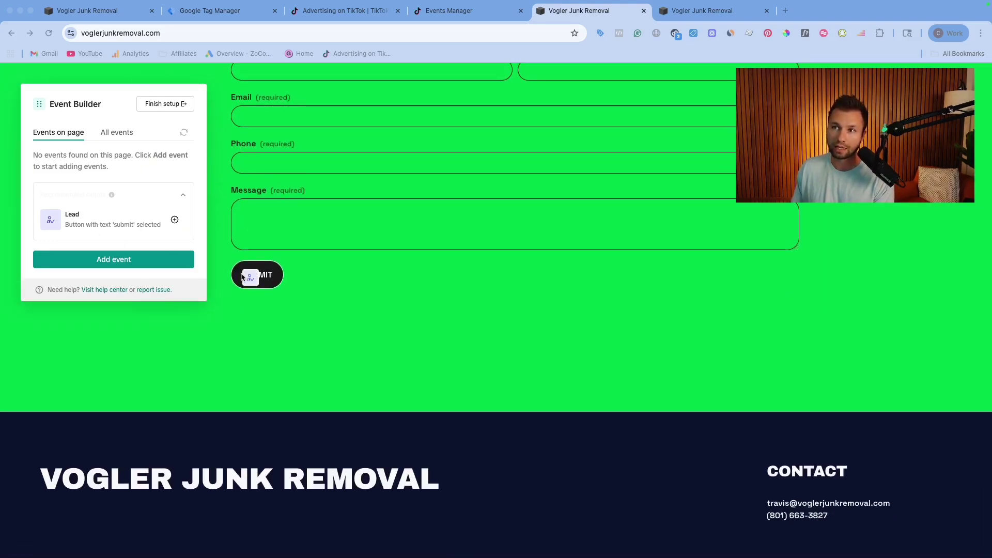
scroll(219, 284, "up", 3)
scroll(223, 416, "up", 15)
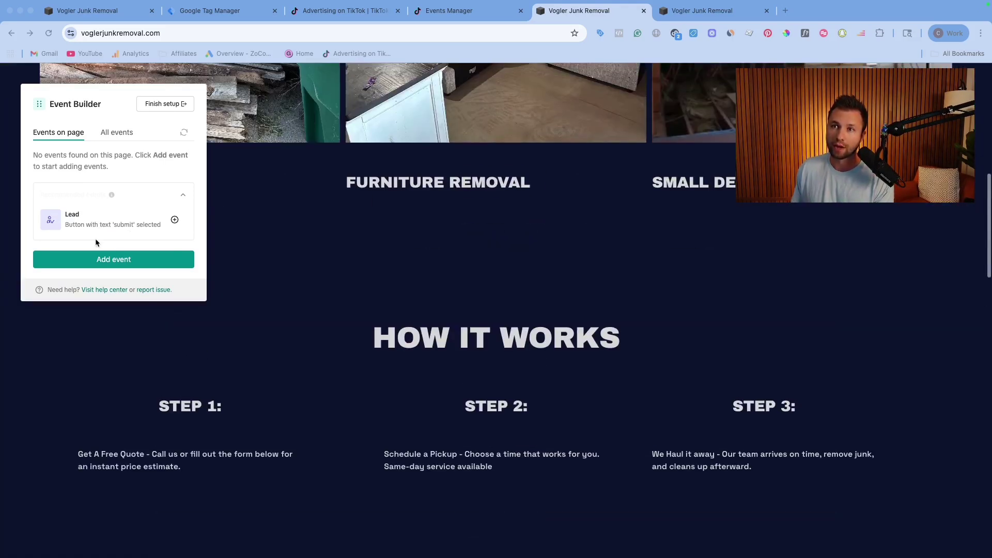
Add a new event tracked by button clicks and select the contact form's Submit button as its target.
left_click(99, 261)
left_click(99, 261)
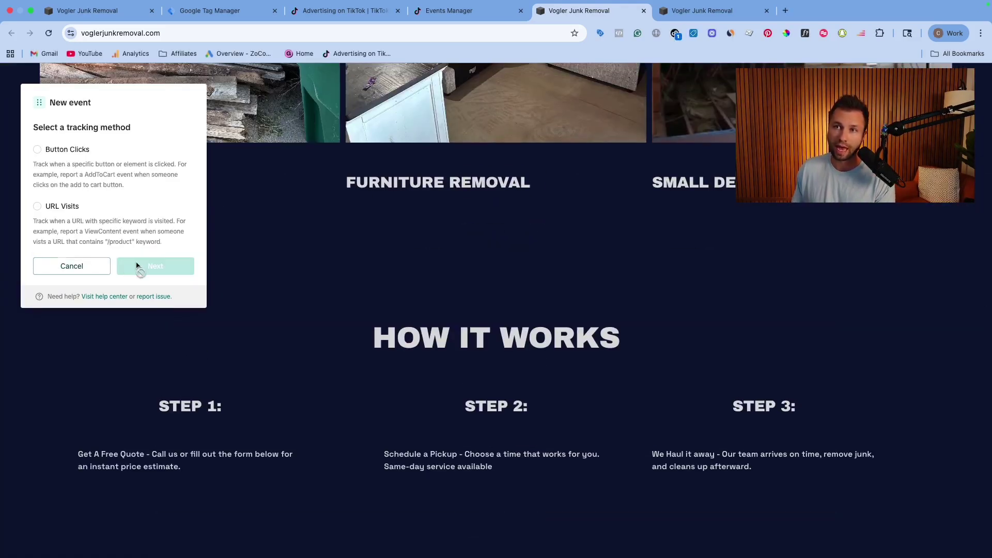
left_click(38, 153)
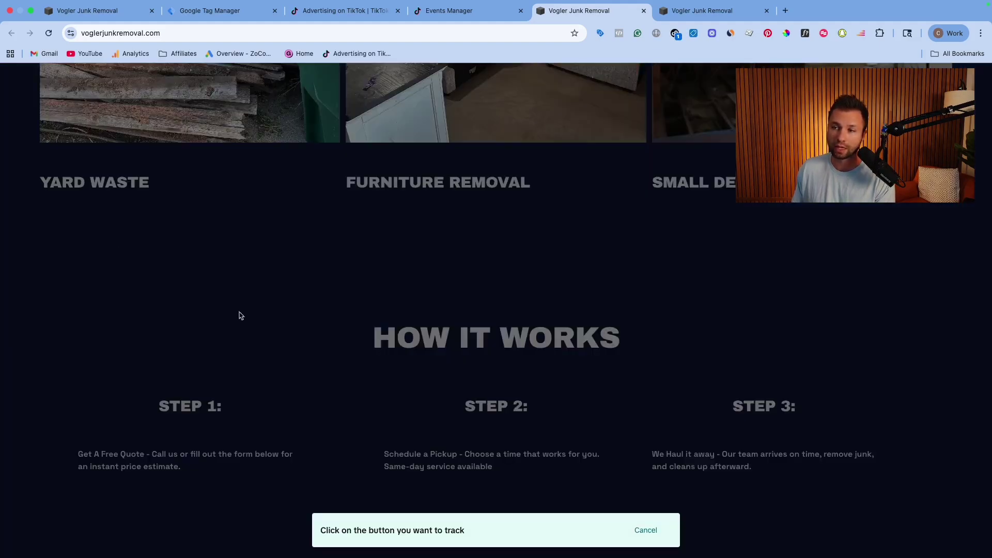
scroll(320, 406, "down", 15)
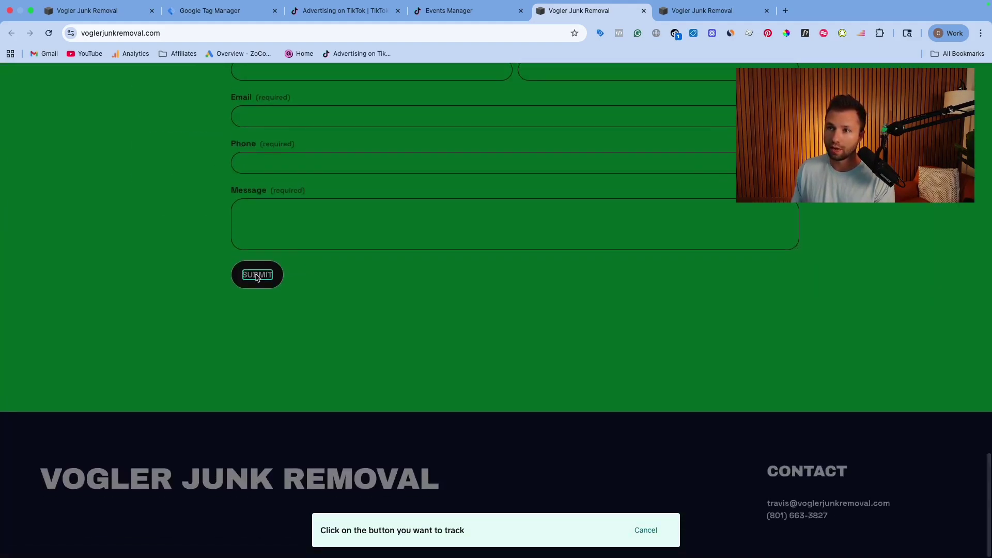
left_click(258, 274)
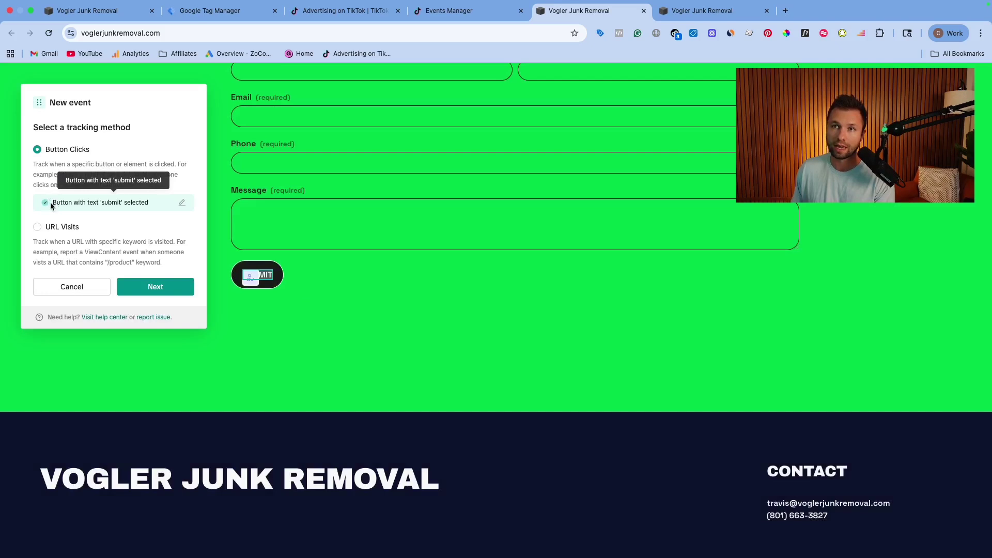
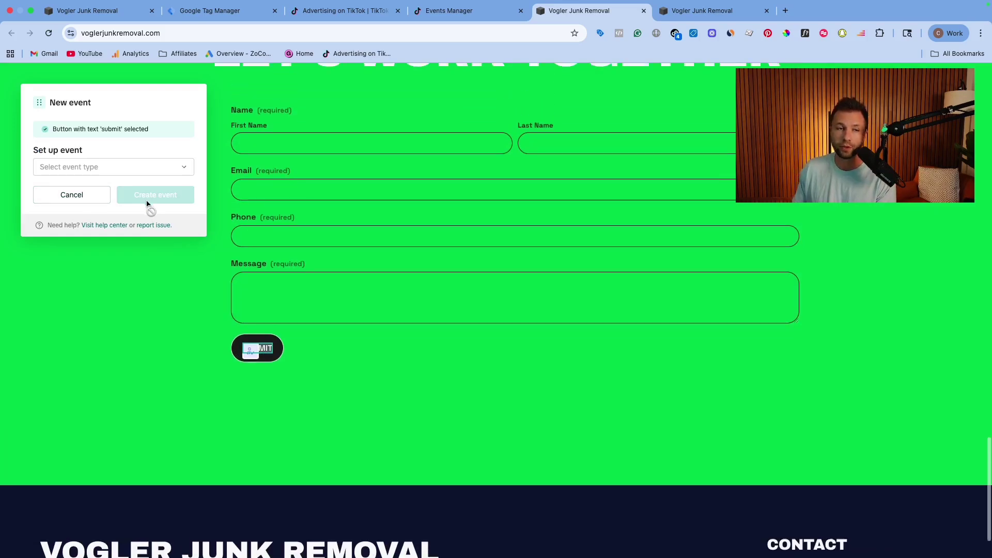
Look through the event types for the Submit button event, then switch its tracking method to URL Visits.
scroll(164, 277, "up", 10)
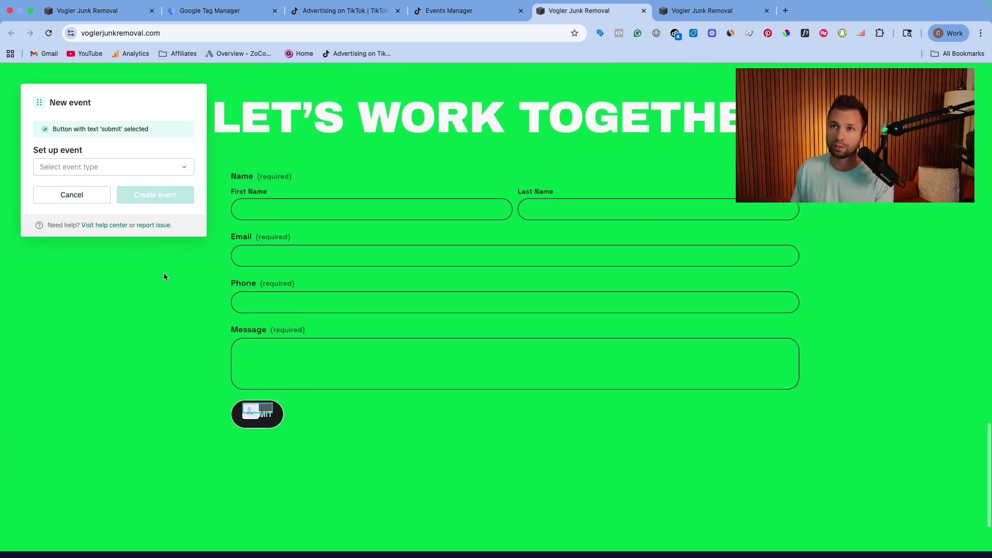
scroll(164, 277, "up", 12)
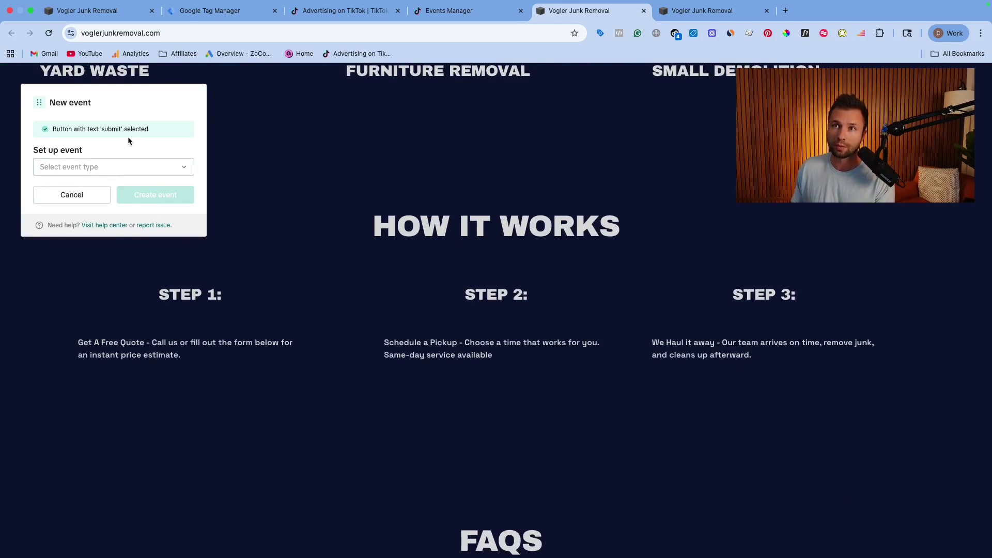
left_click(98, 168)
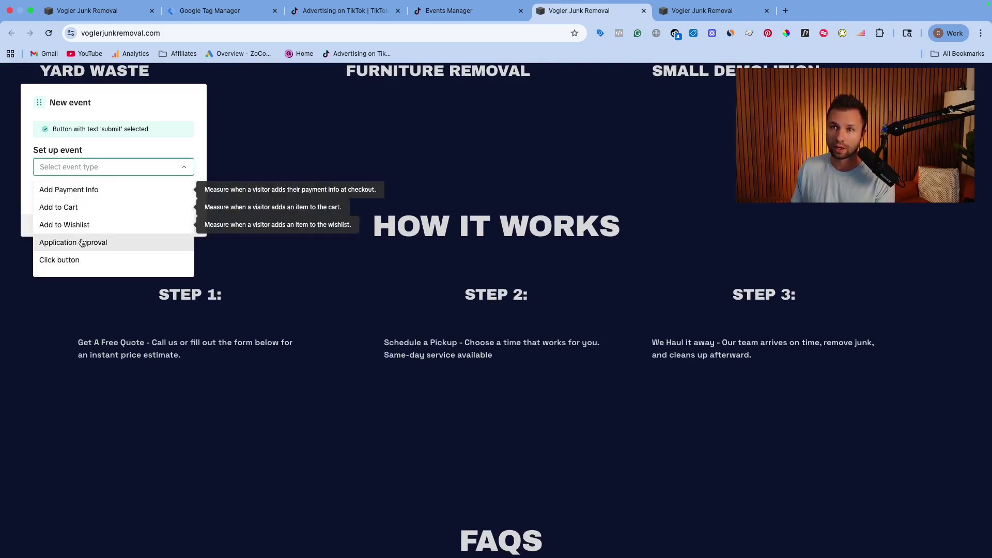
left_click(260, 133)
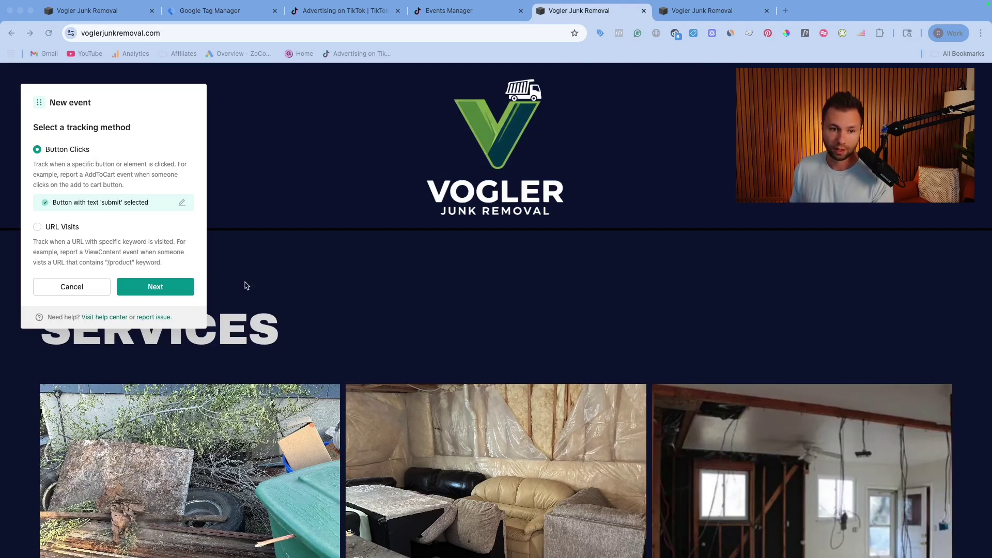
left_click(38, 228)
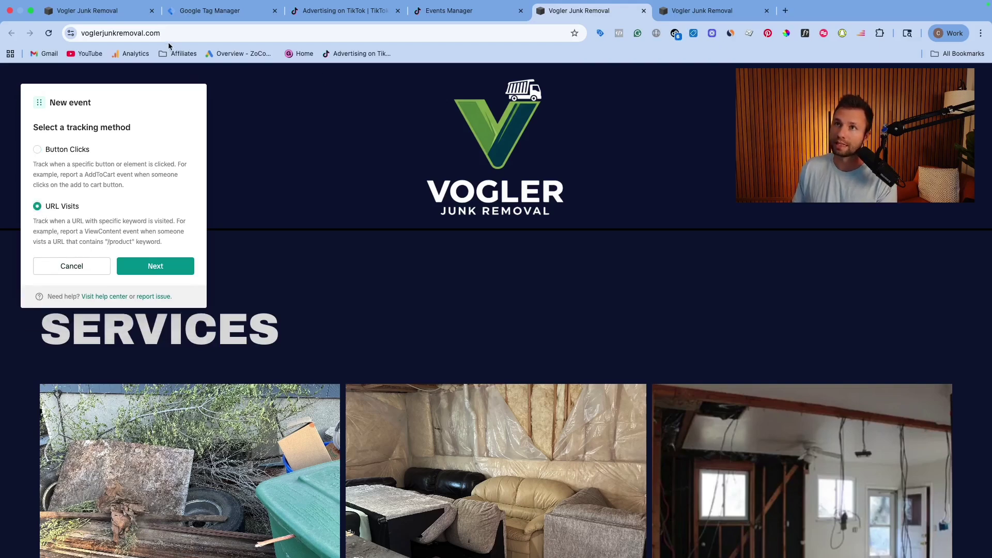
Fill in the contact form with first name Test, last name test, the e-mail and phone number, and message Test, then submit it.
scroll(256, 242, "down", 2)
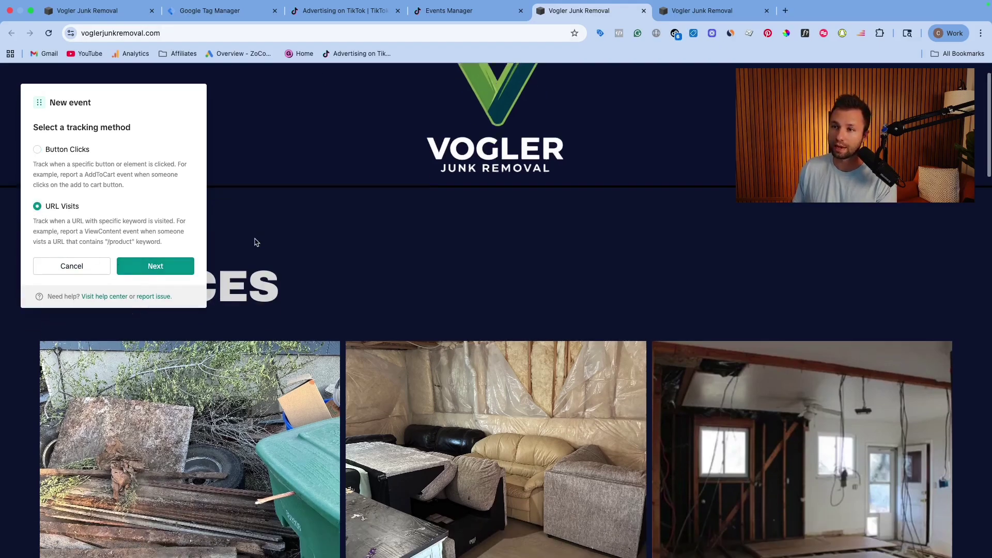
scroll(257, 243, "down", 20)
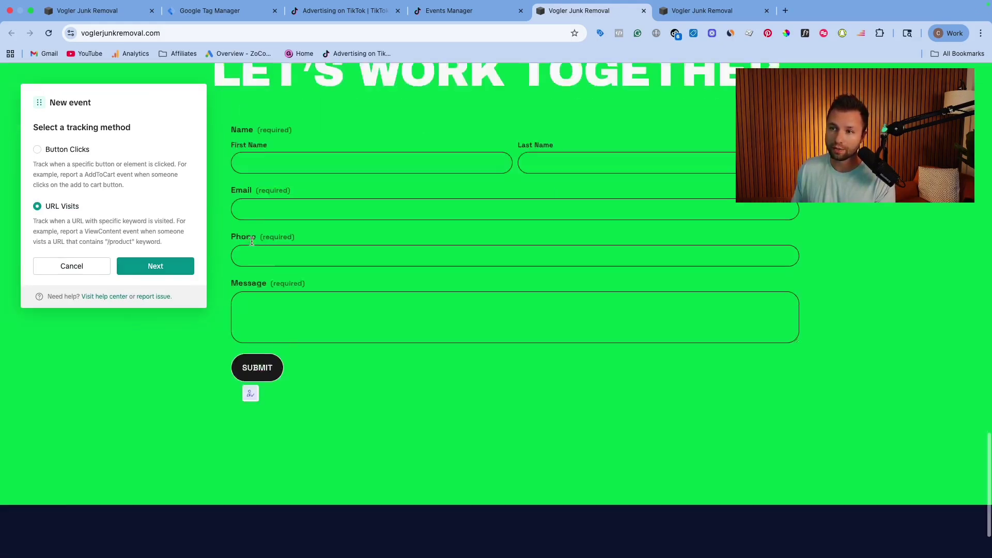
scroll(252, 242, "down", 2)
scroll(253, 241, "up", 3)
left_click(266, 187)
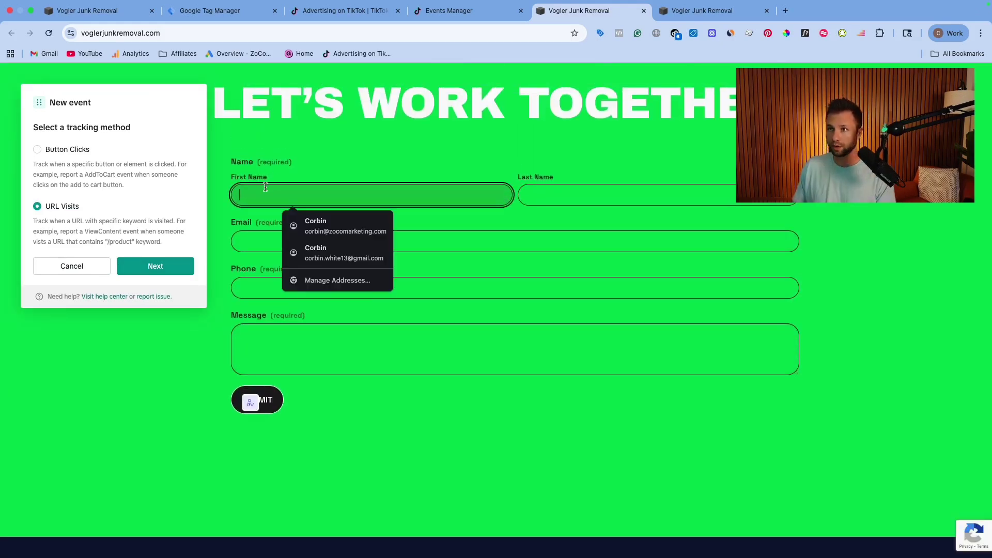
type("R\\T")
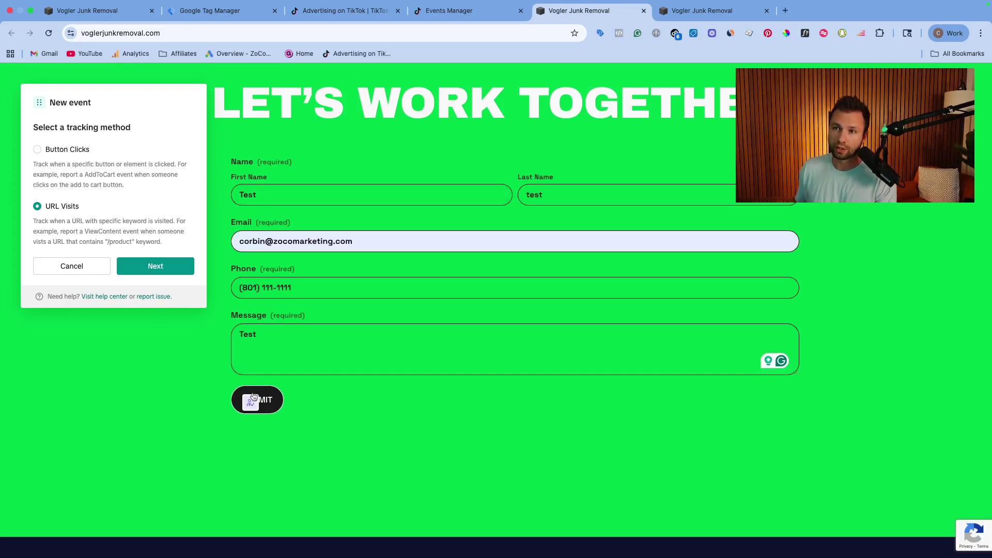
left_click(269, 408)
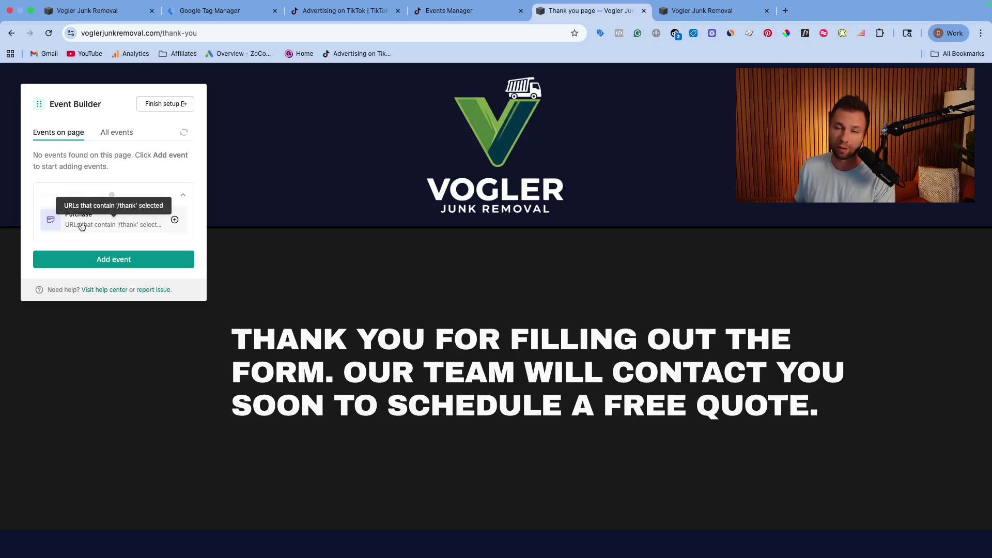
Add a new event on the thank-you page and choose URL Visits as its tracking method.
left_click(77, 262)
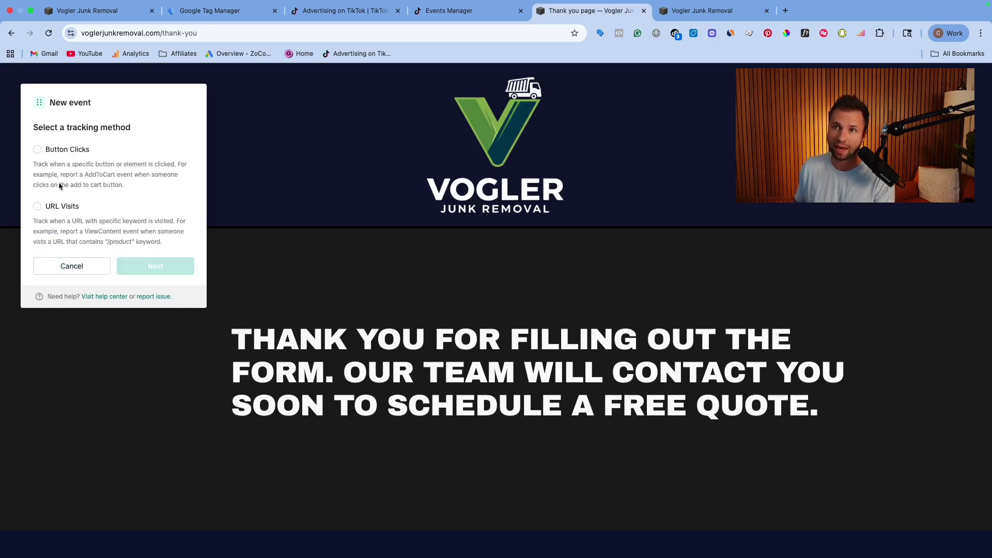
left_click(36, 211)
left_click(157, 267)
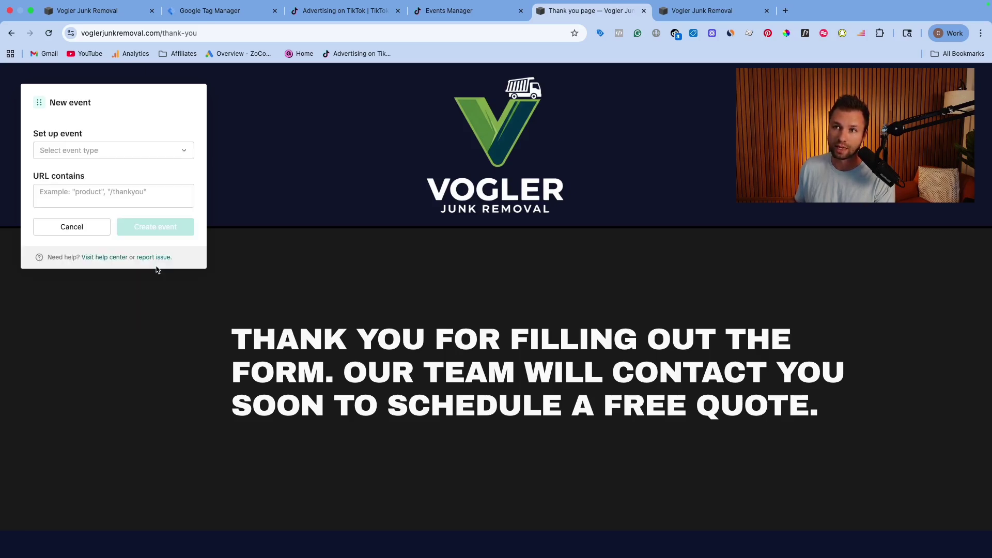
Set the new event's type to Lead.
left_click(77, 153)
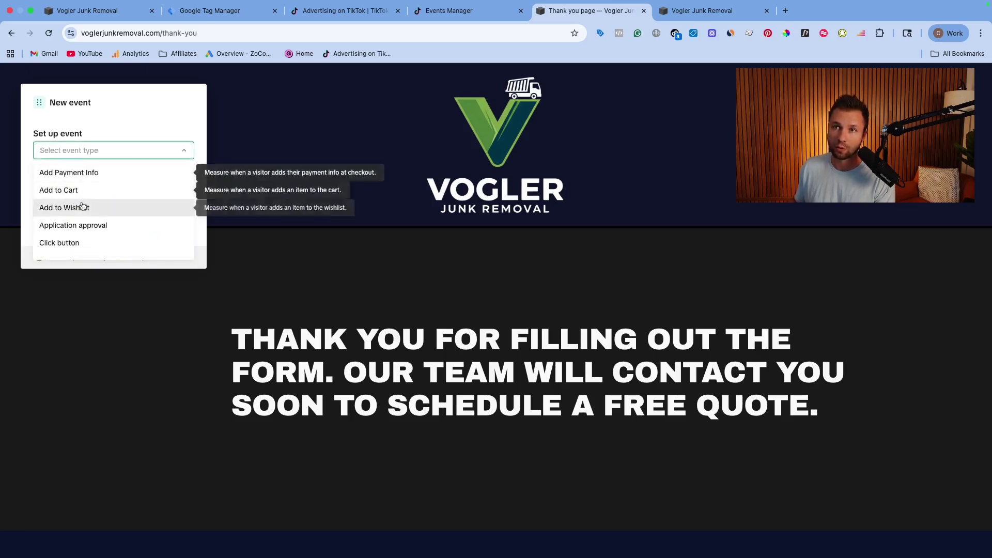
scroll(103, 207, "down", 3)
scroll(82, 206, "down", 3)
left_click(67, 194)
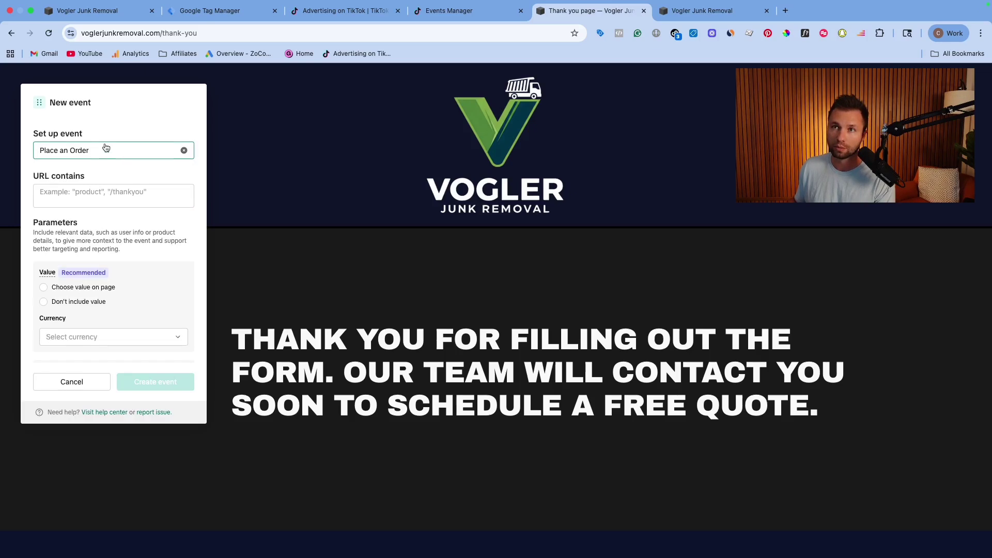
left_click(155, 150)
scroll(61, 231, "down", 5)
scroll(60, 229, "up", 5)
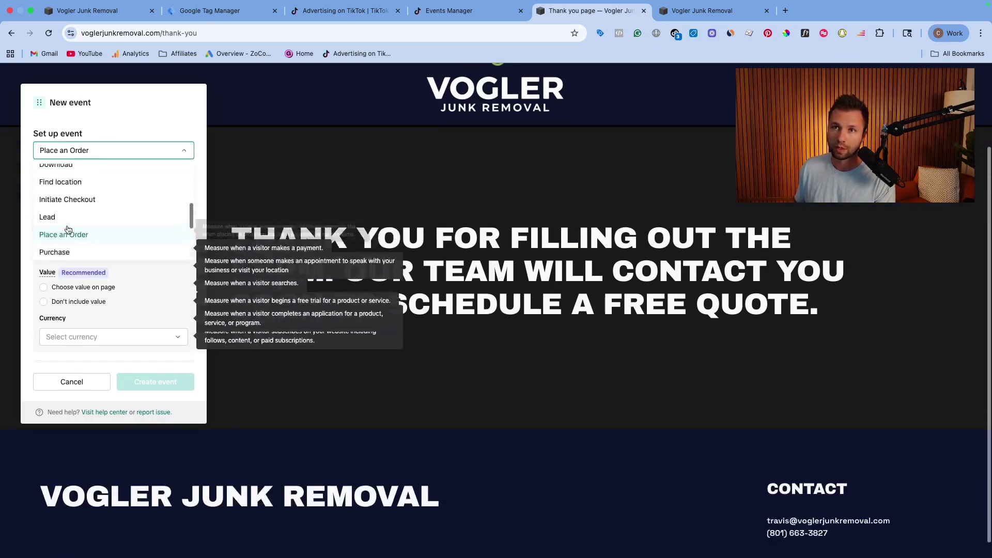
left_click(59, 229)
Copy thank-you from the page address and use it as the event's URL keyword.
scroll(82, 259, "down", 3)
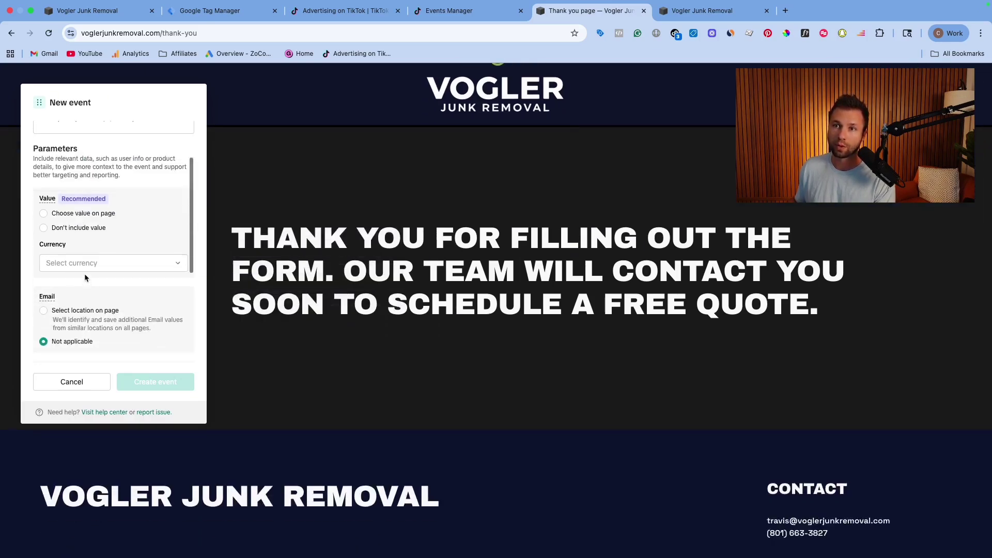
scroll(77, 269, "up", 3)
left_click(108, 195)
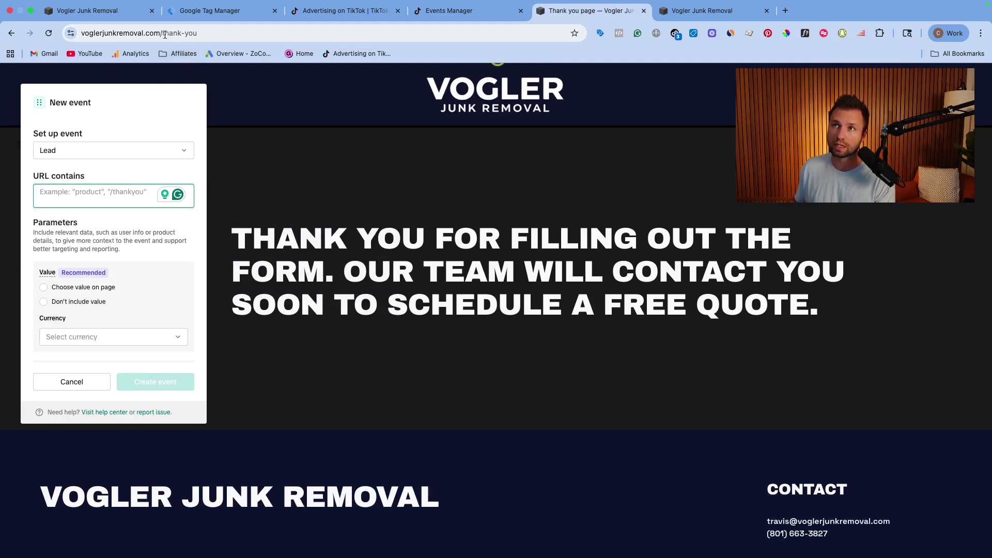
left_click_drag(162, 34, 198, 34)
key("super+c")
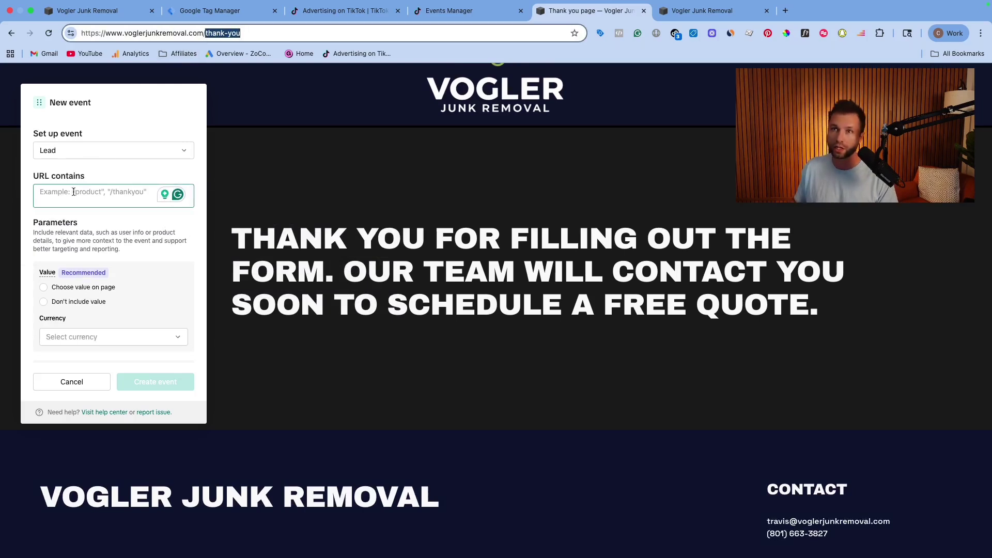
left_click(73, 191)
key("super+v")
Exclude the value parameter, leave the remaining parameters as they are, and create the Lead event.
scroll(93, 248, "down", 2)
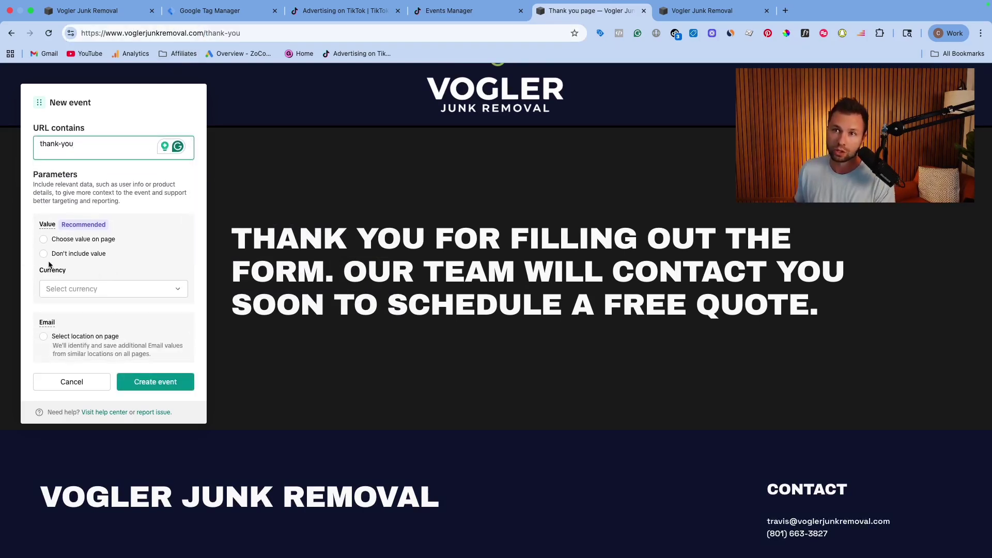
left_click(44, 253)
scroll(112, 281, "down", 2)
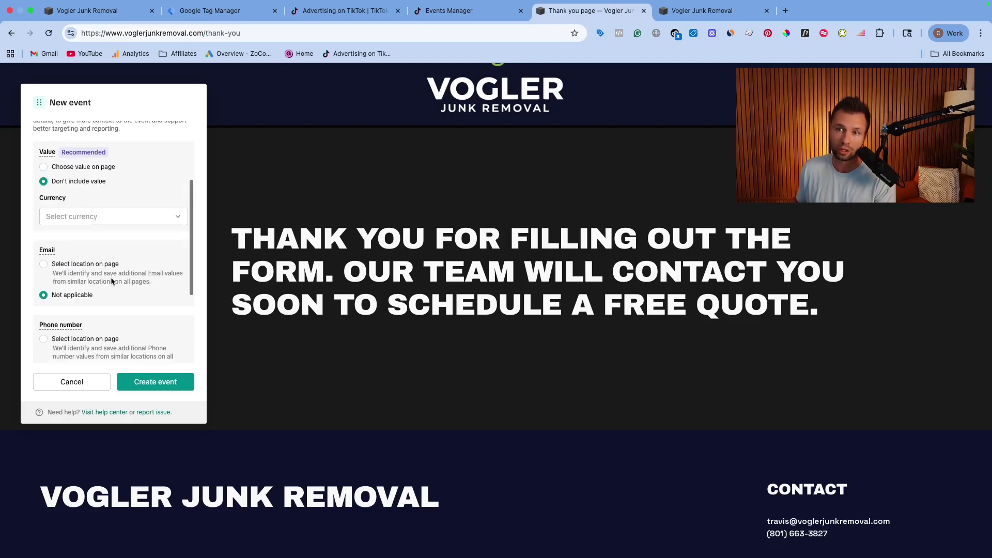
scroll(125, 277, "down", 3)
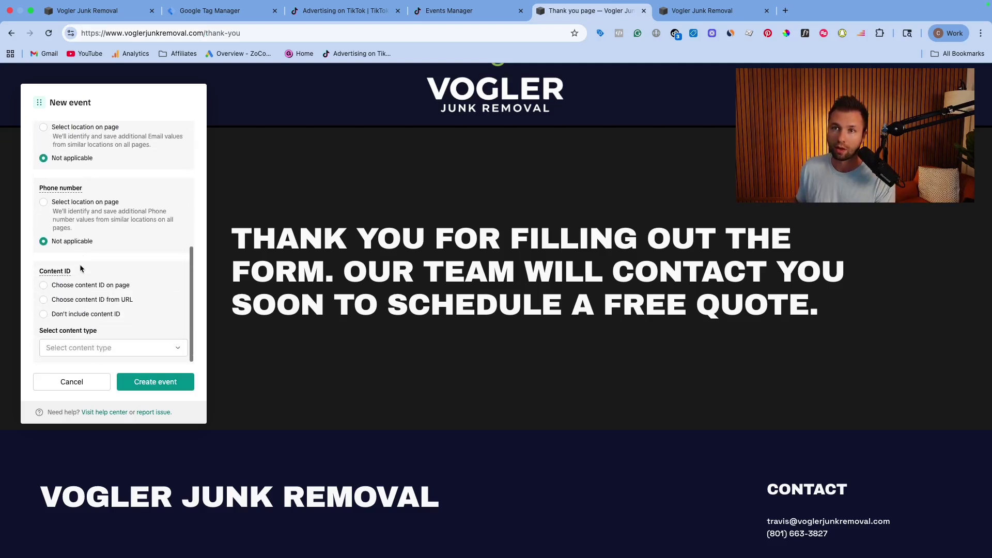
scroll(68, 238, "down", 3)
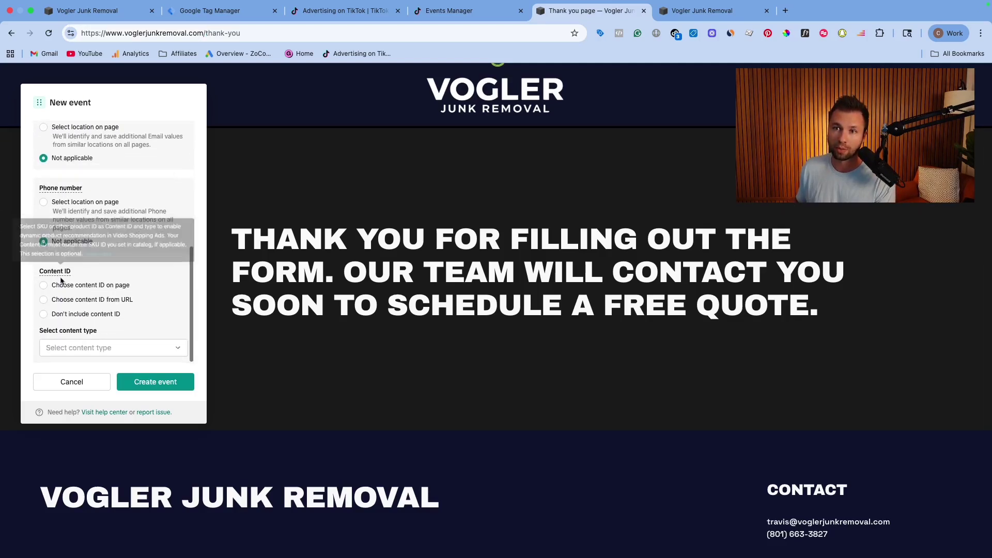
left_click(155, 385)
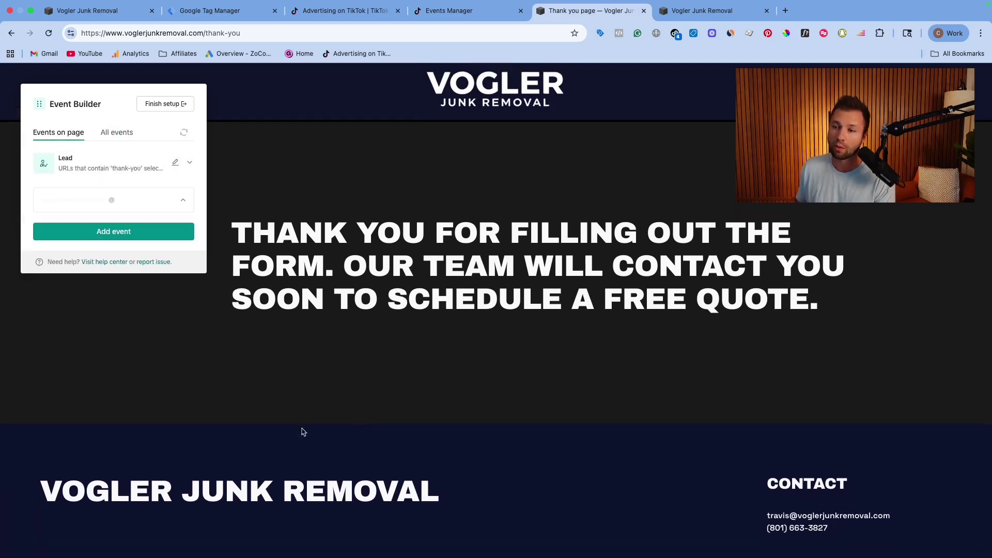
Finish the event setup and exit Event Builder.
scroll(230, 353, "up", 3)
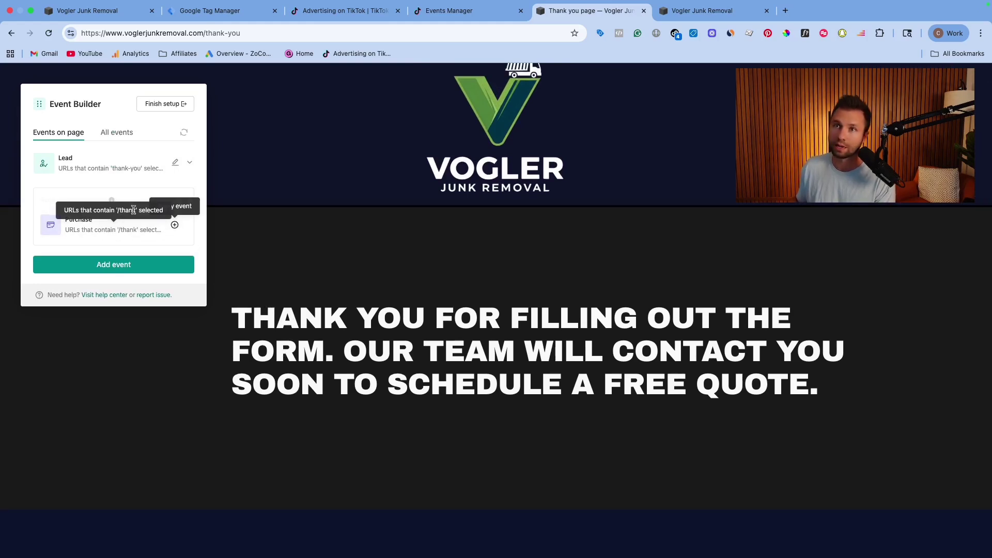
left_click(165, 104)
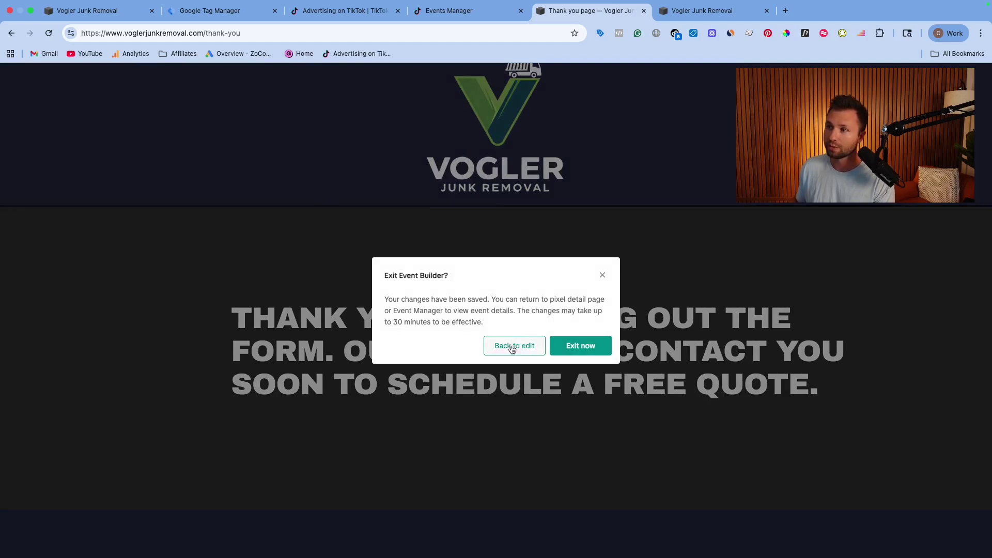
left_click(602, 274)
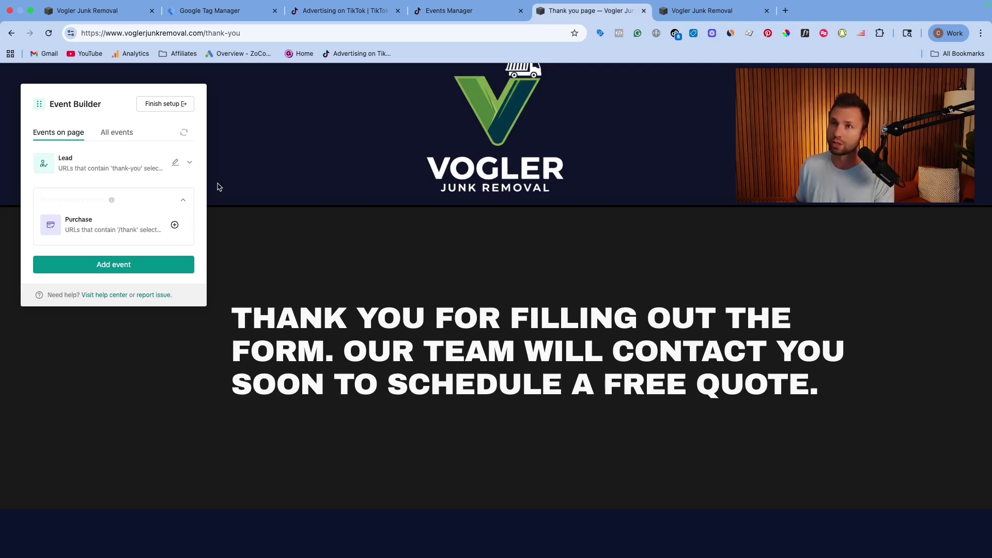
left_click(158, 104)
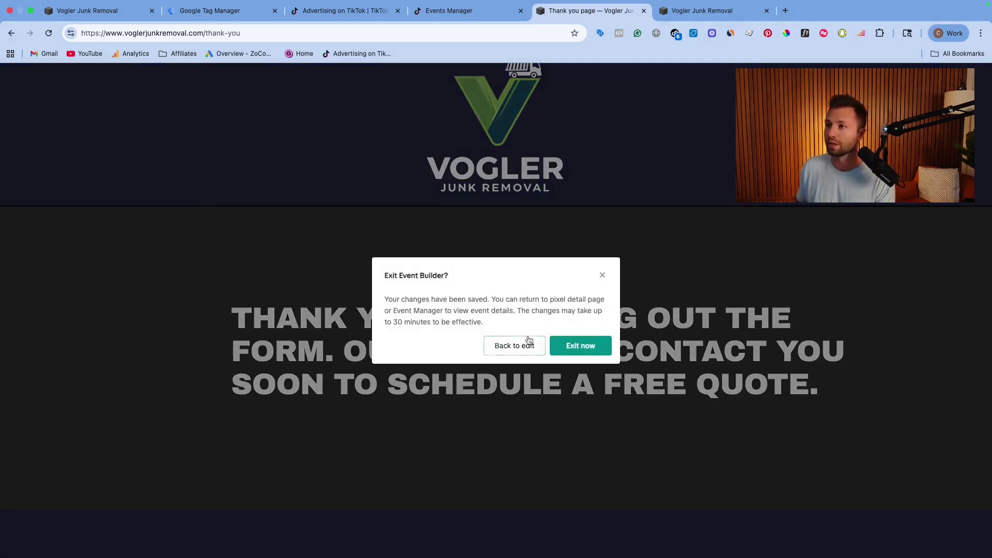
left_click(582, 346)
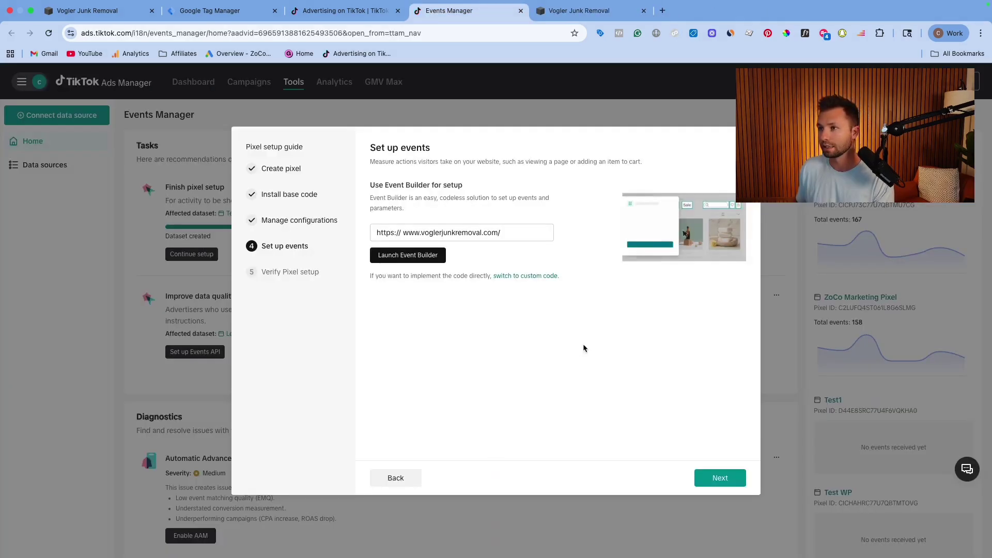
Continue to pixel verification in the setup guide and go to the test events page.
left_click(699, 474)
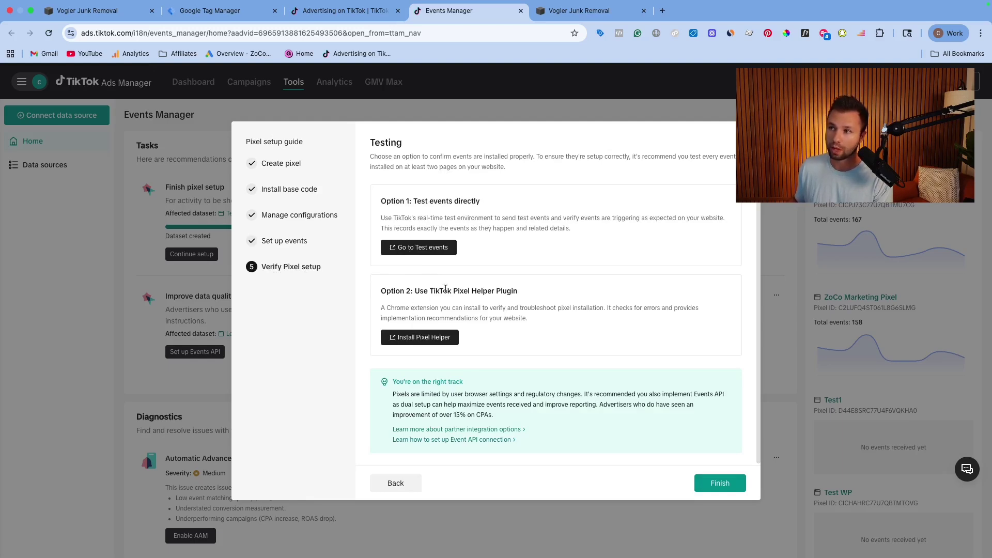
left_click_drag(445, 289, 532, 300)
left_click(522, 302)
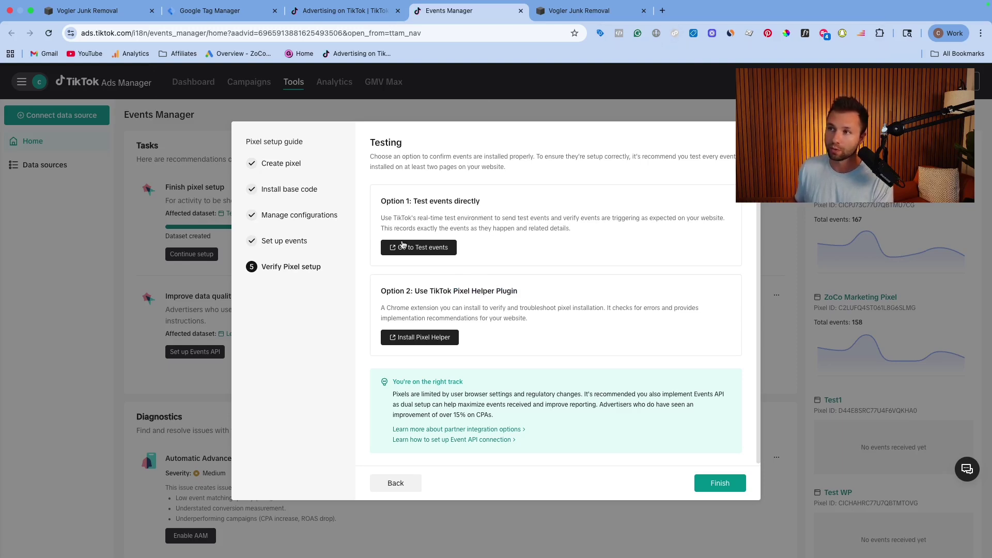
left_click(422, 251)
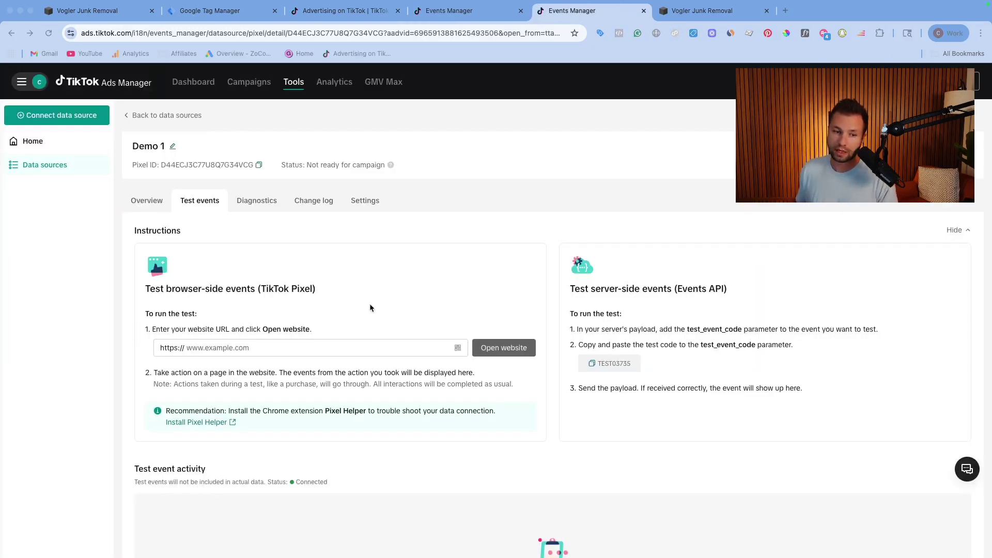
left_click(248, 347)
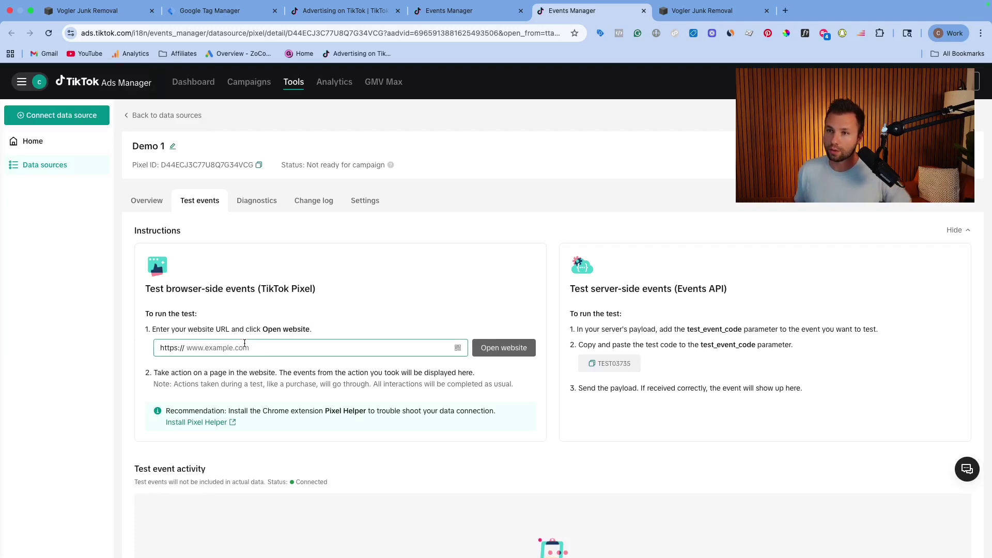
left_click(118, 23)
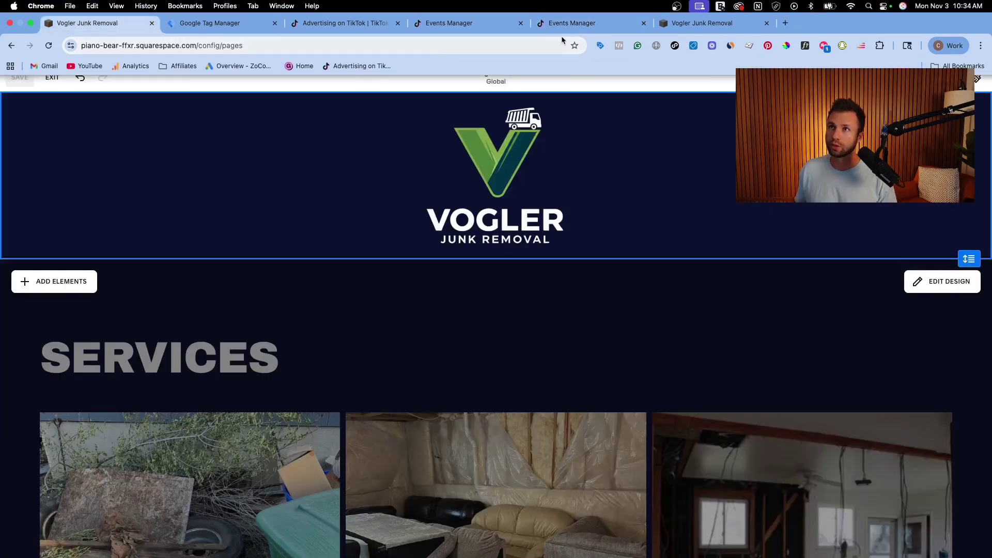
left_click(676, 22)
left_click(164, 48)
left_click_drag(212, 47, 81, 52)
key("super+c")
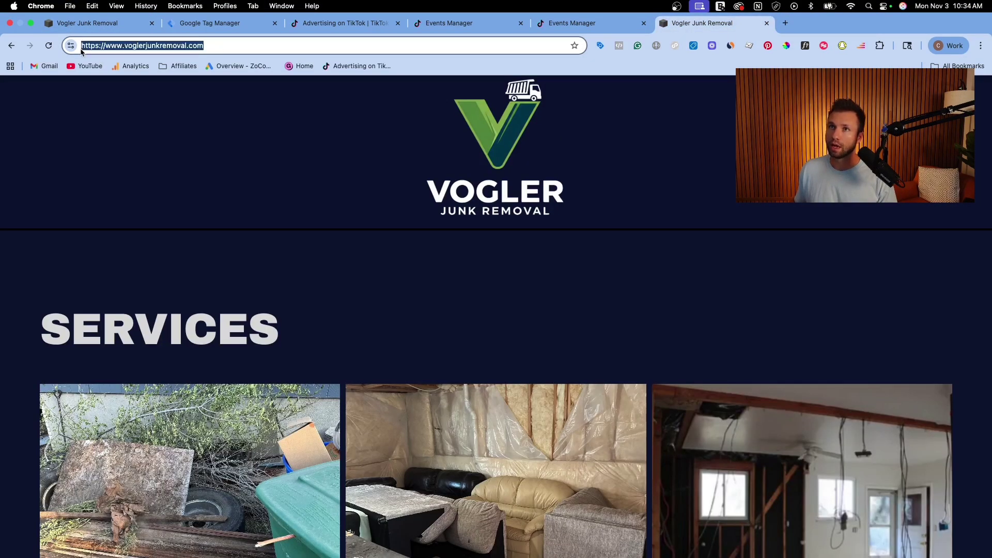
left_click(573, 23)
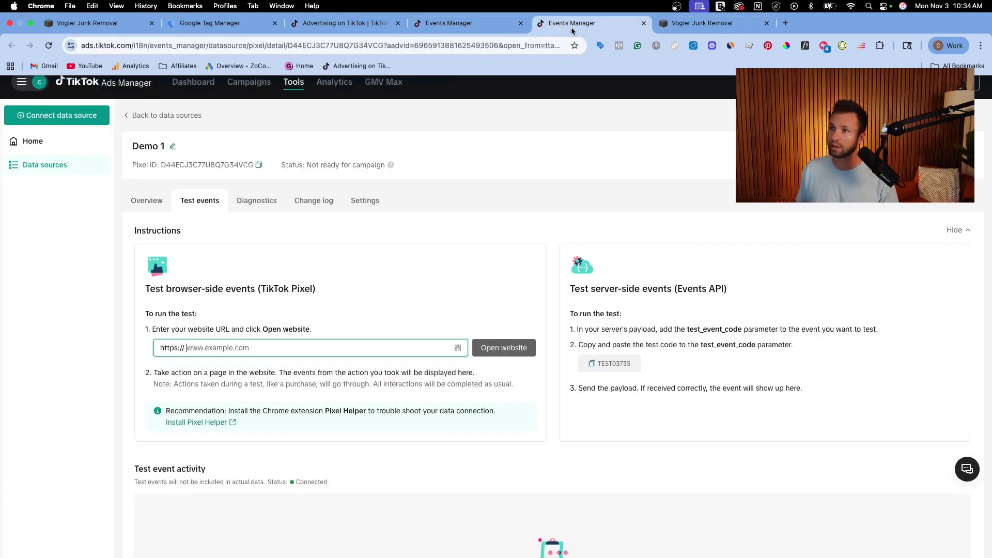
key("super+v")
left_click(500, 352)
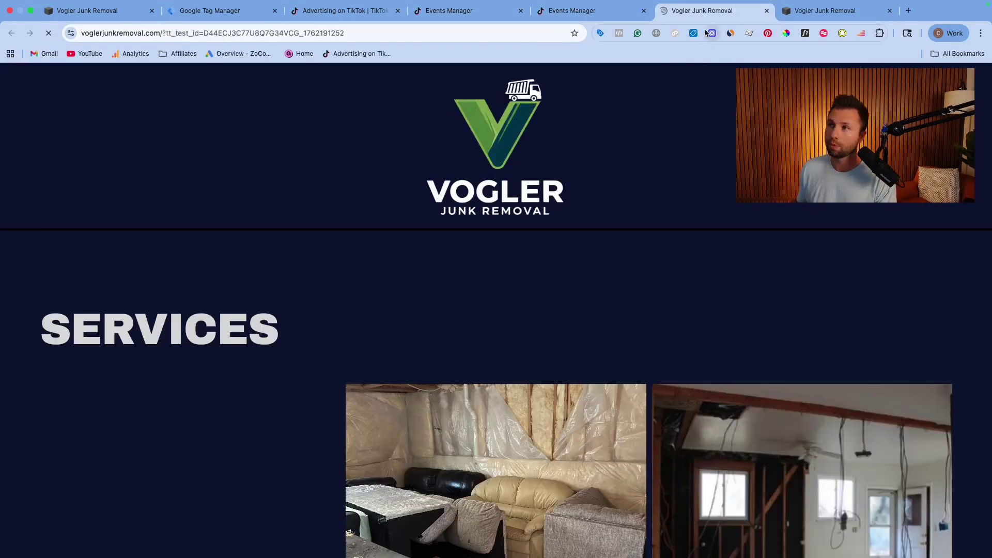
Check the test event activity for the Demo 1 pixel, visiting the opened test website in between.
left_click(572, 11)
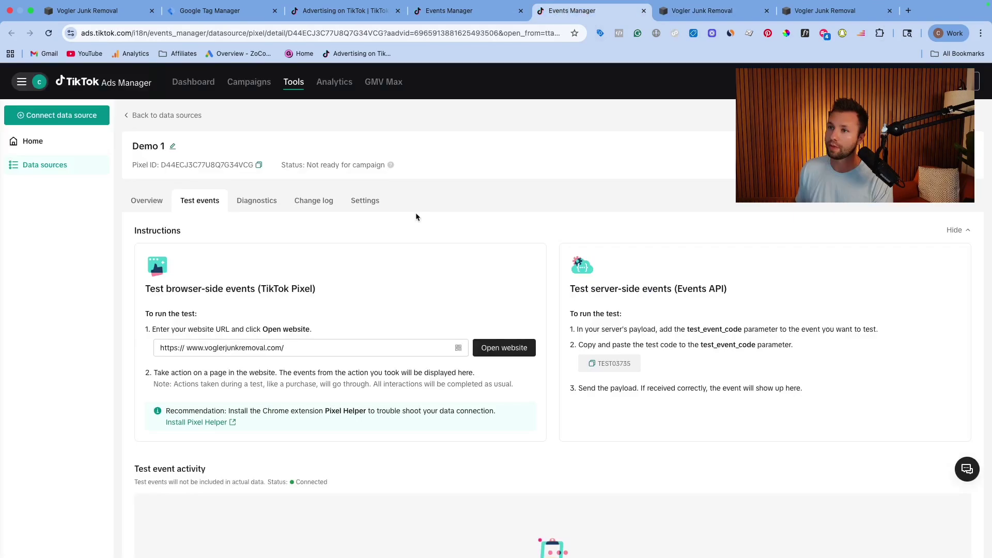
scroll(417, 233, "down", 1)
scroll(420, 251, "down", 2)
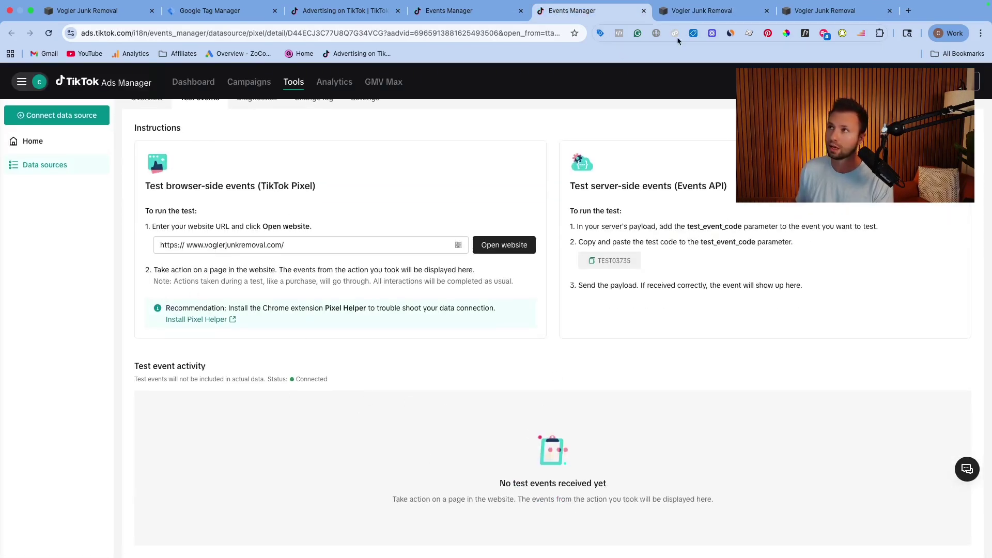
left_click(668, 16)
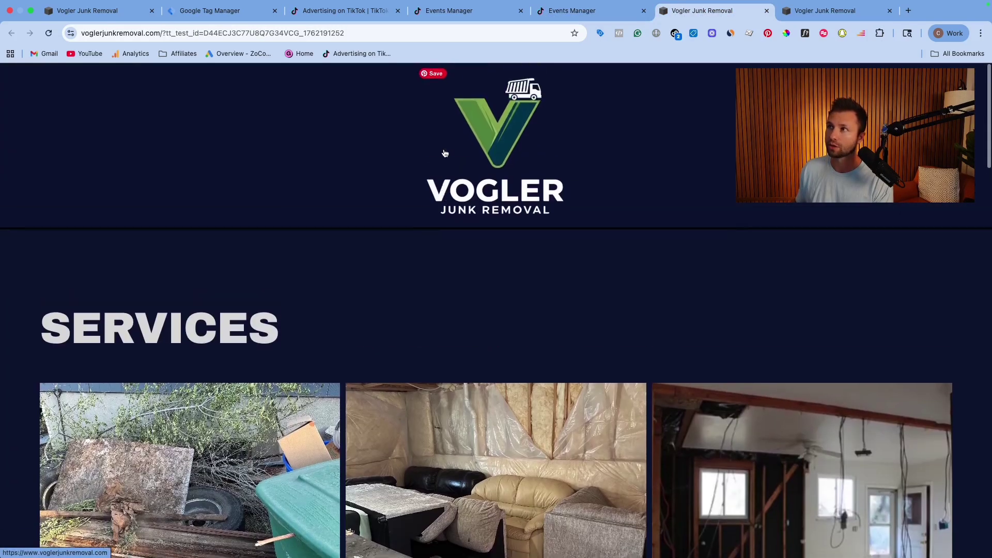
key("ctrl+shift+Tab")
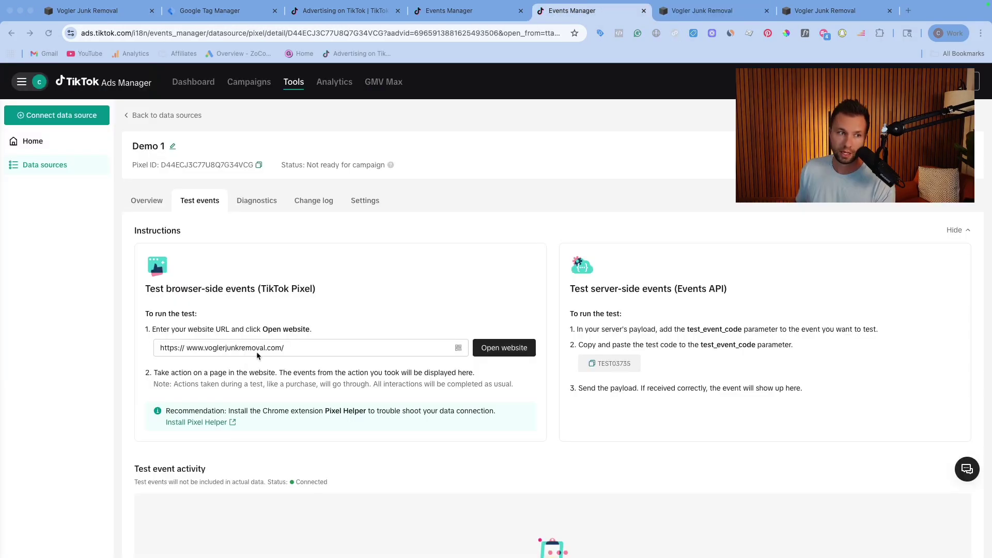
scroll(439, 342, "down", 2)
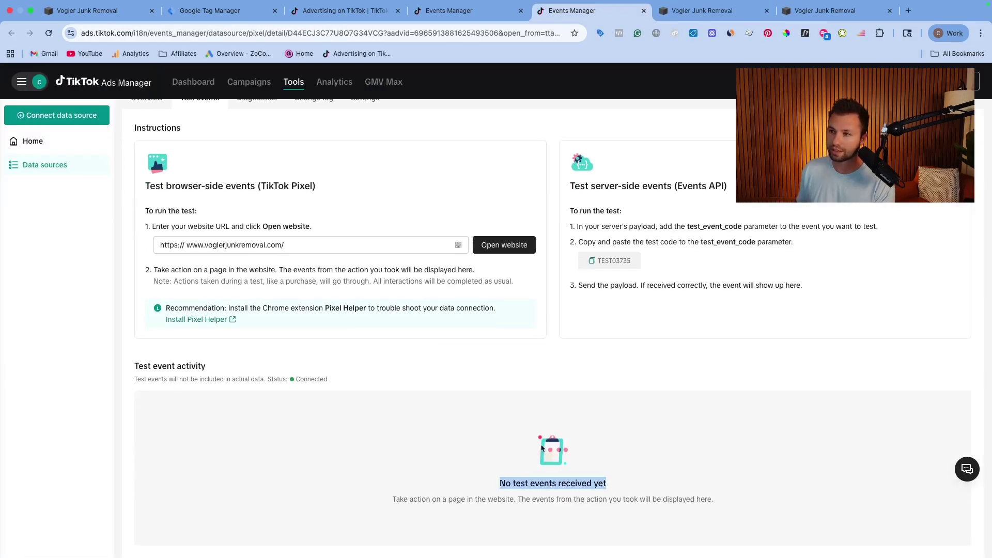
scroll(465, 449, "up", 2)
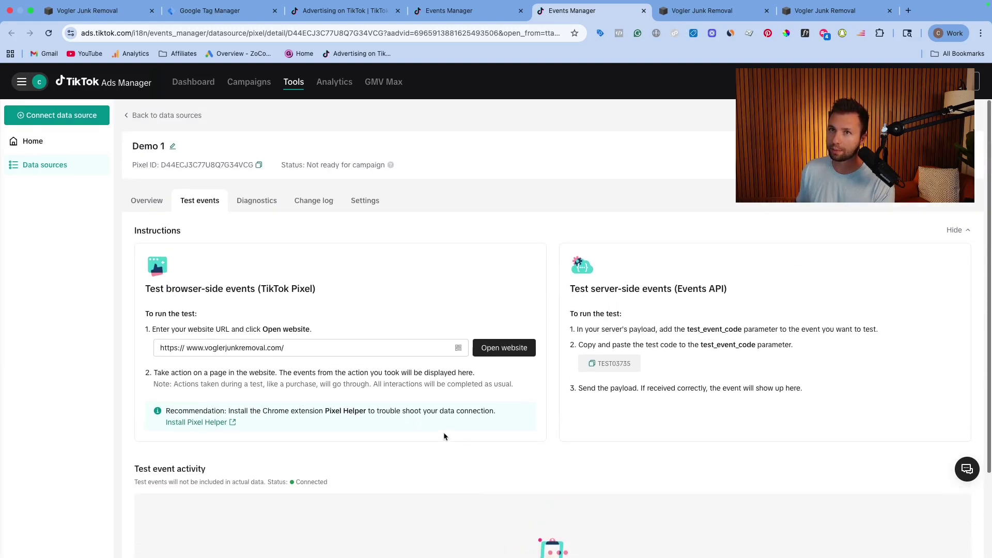
Open the TikTok Pixel Helper page in the Chrome Web Store, and return to the voglerjunkremoval.com test page.
left_click(442, 18)
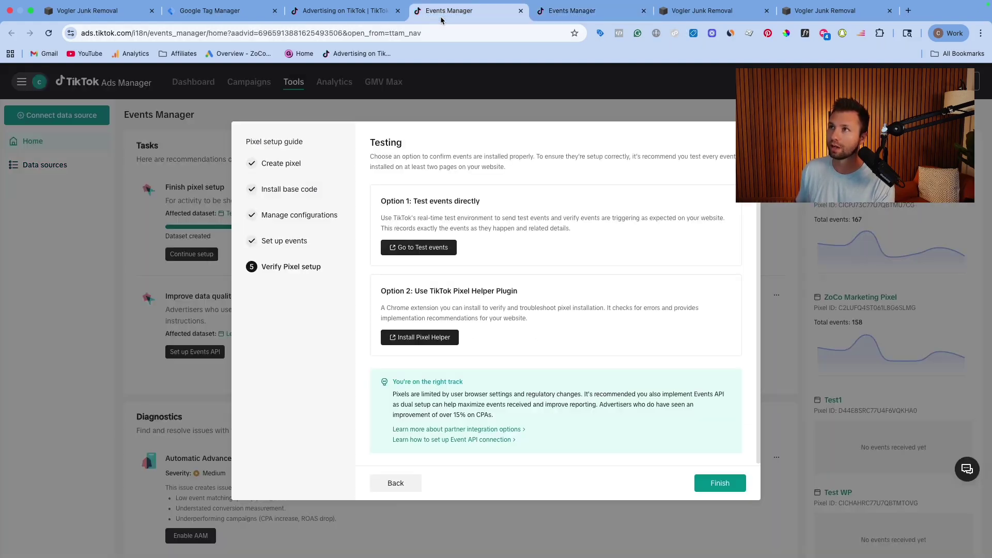
left_click(425, 340)
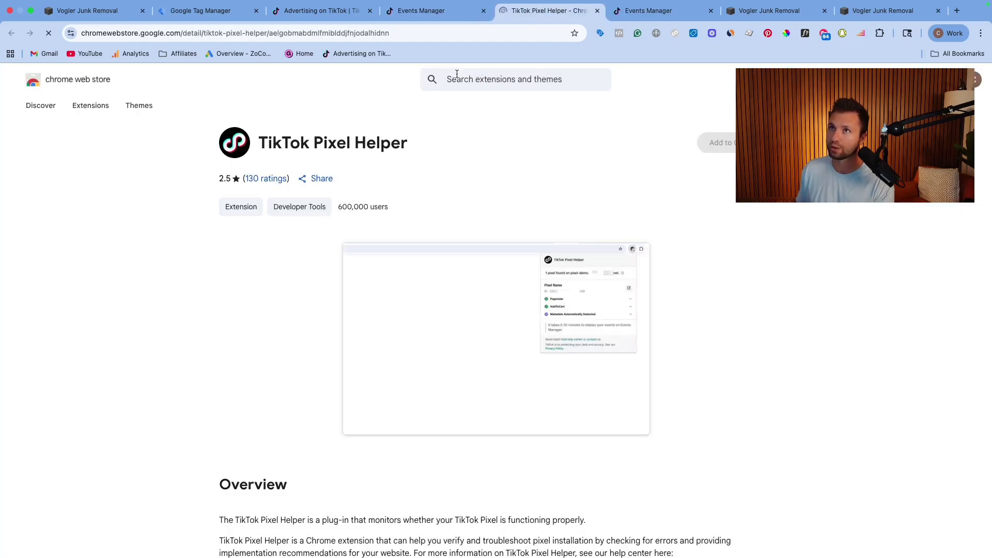
left_click(640, 16)
left_click(503, 348)
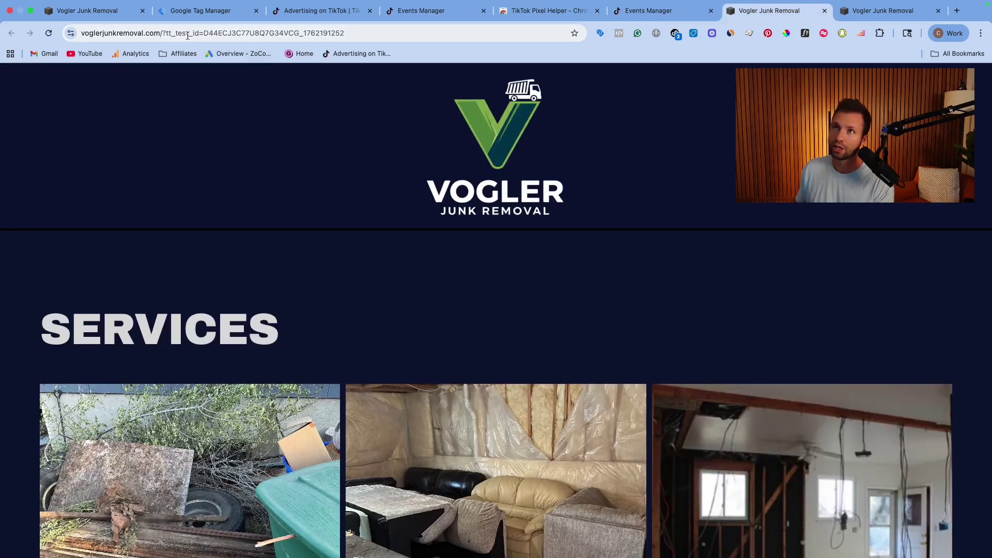
Highlight the test ID in the opened website's address and recheck the test event activity in Events Manager before returning to the website.
left_click_drag(188, 35, 461, 41)
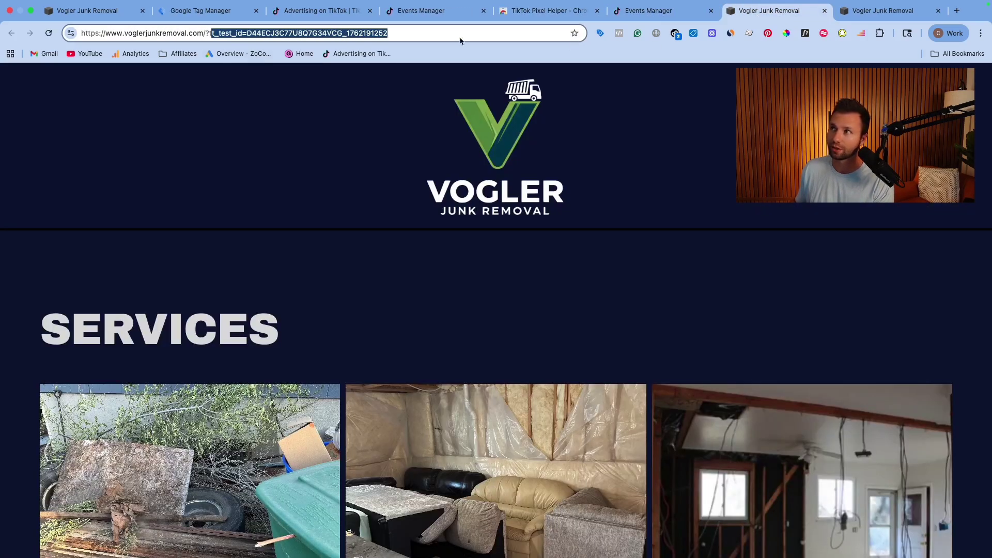
left_click(630, 17)
scroll(364, 400, "down", 3)
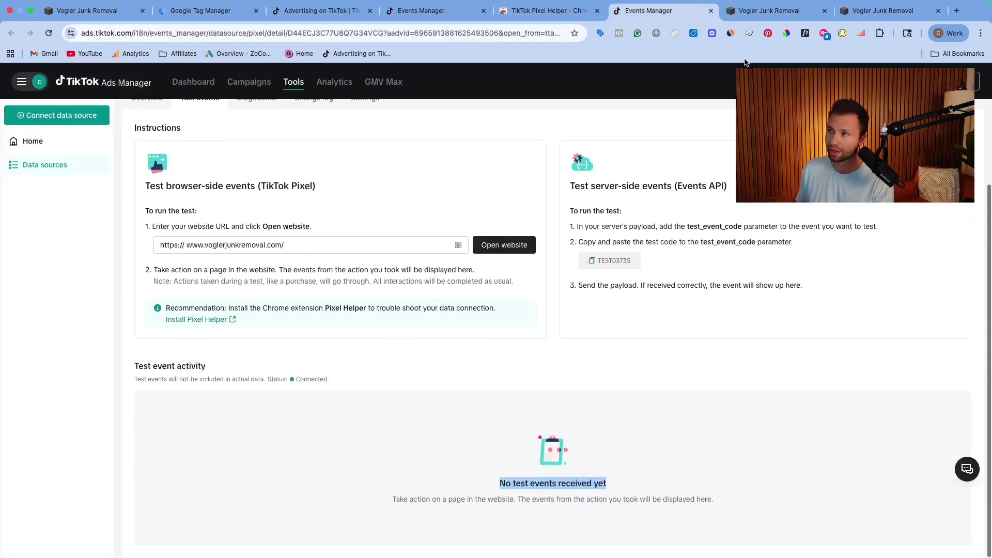
left_click(754, 14)
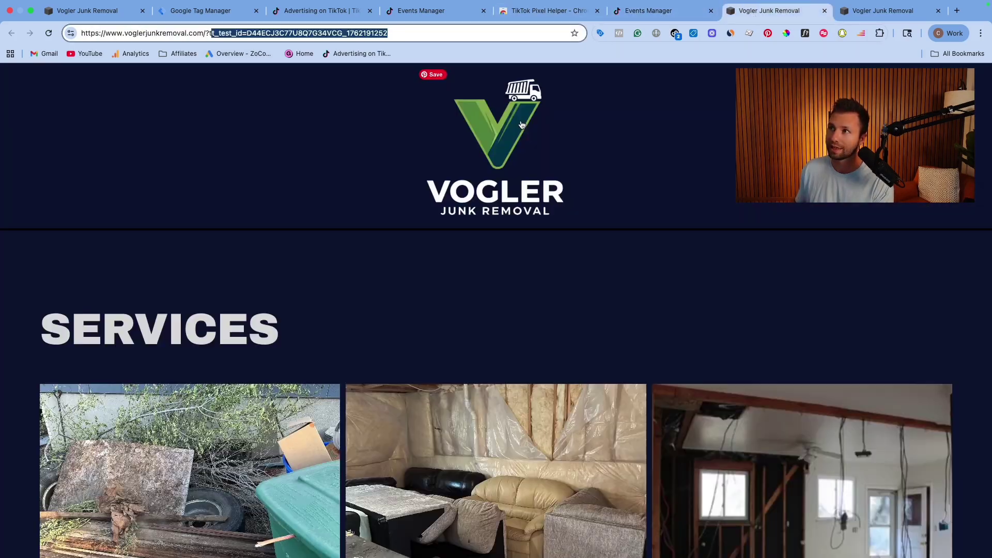
Inspect the Demo 1 pixel's Pageview event details on the home page with TikTok Pixel Helper, and close the helper.
left_click(676, 35)
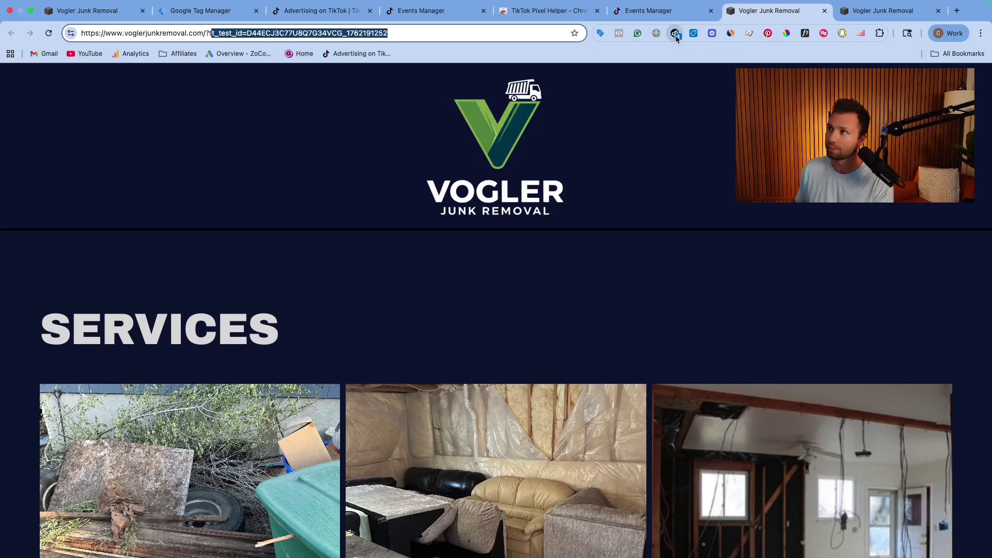
left_click(511, 143)
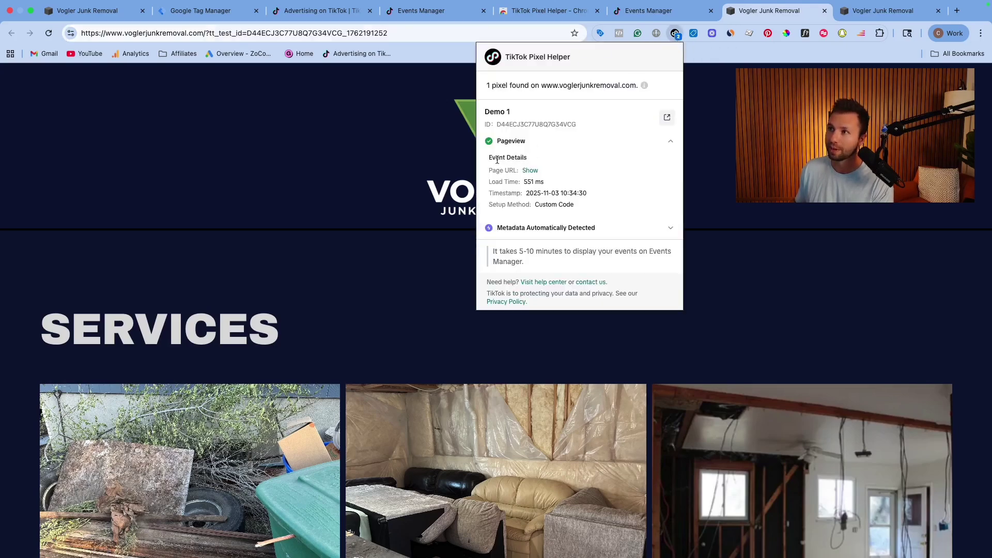
left_click(310, 266)
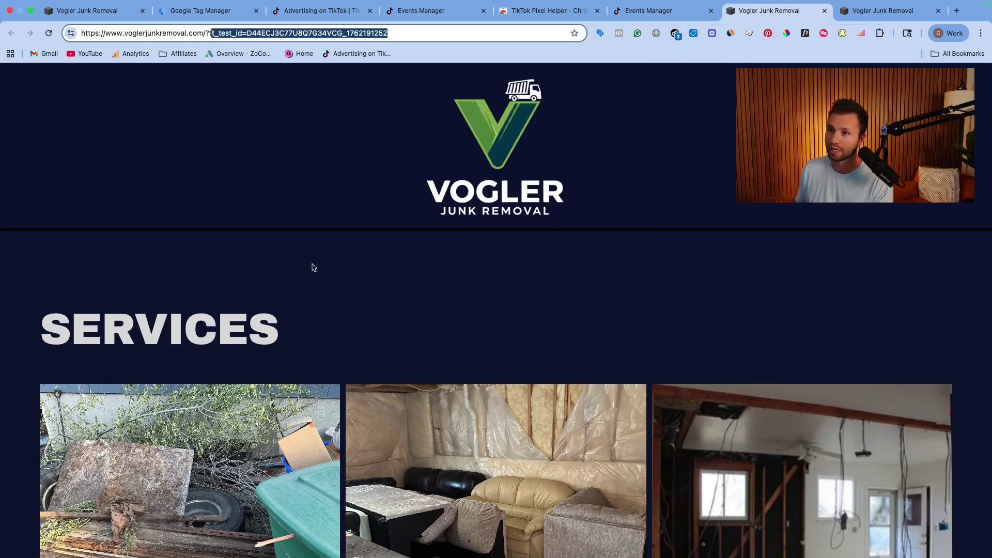
Fill in the contact form with Test as first name, last name and message plus an e-mail address and phone number, and submit it.
scroll(316, 268, "down", 15)
scroll(316, 267, "down", 15)
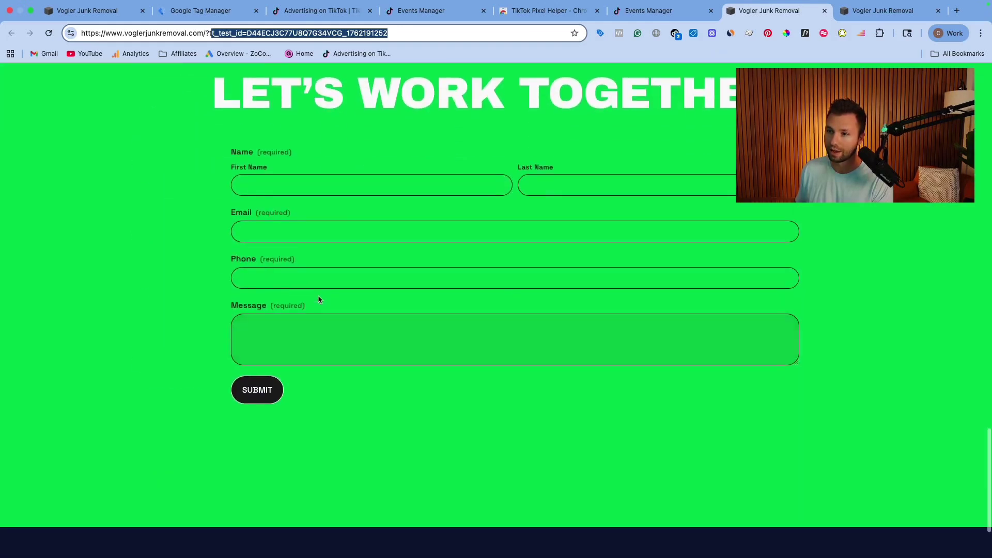
left_click(264, 135)
type("Test")
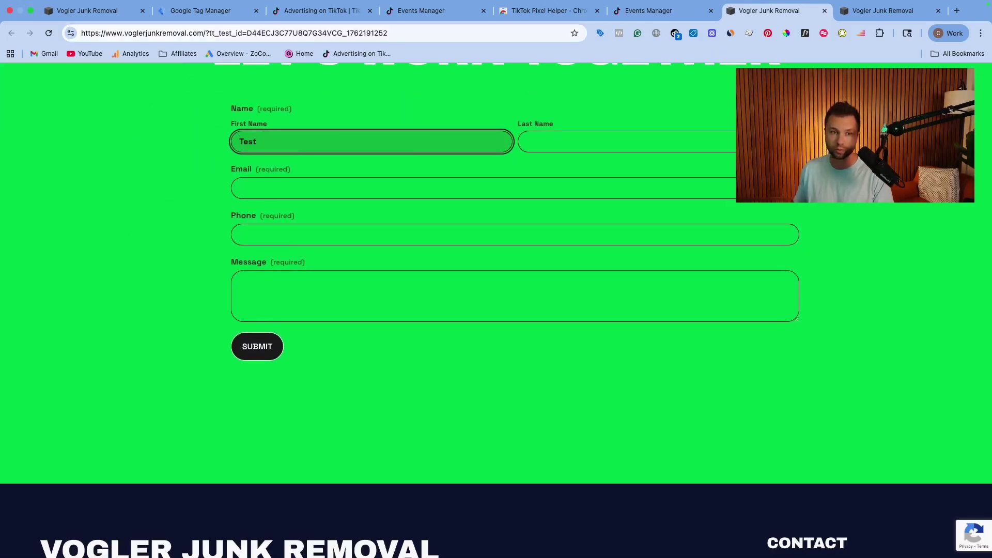
left_click(440, 188)
left_click(310, 217)
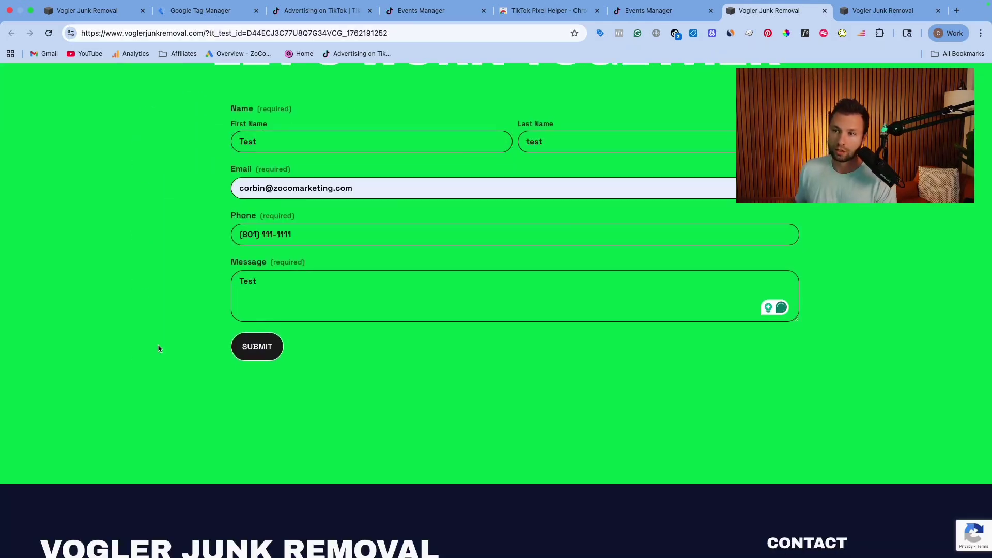
left_click(257, 347)
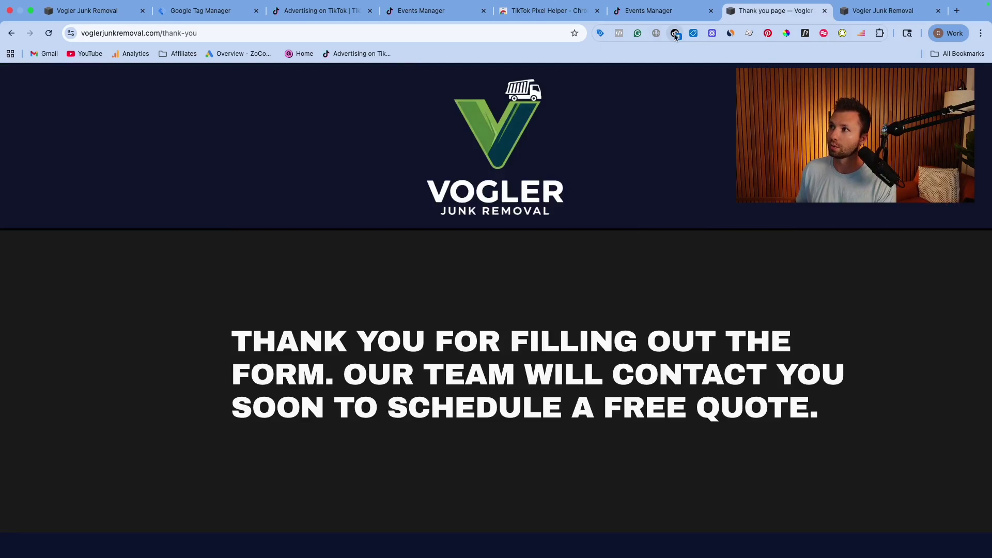
Inspect the Pageview and Lead event details on the thank-you page with TikTok Pixel Helper.
left_click(675, 34)
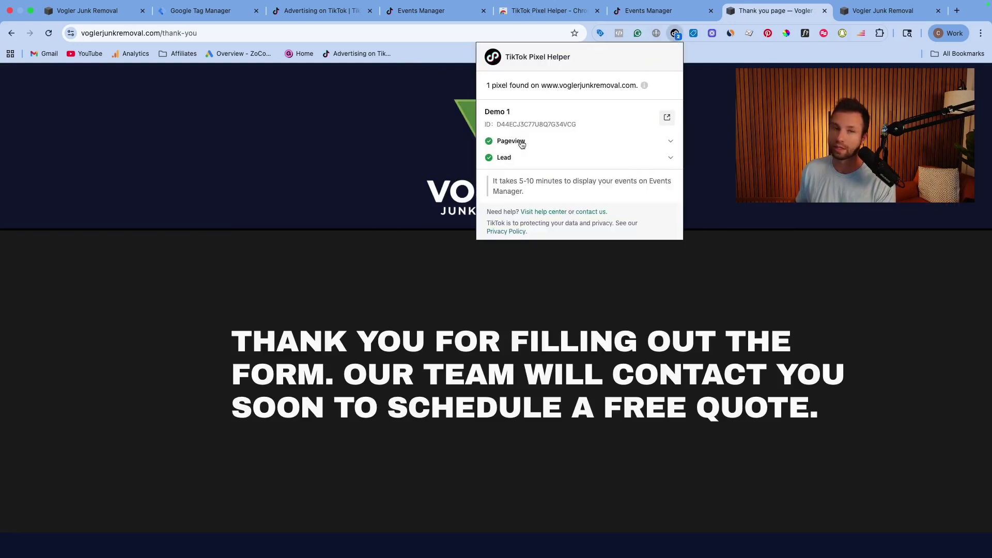
left_click(538, 147)
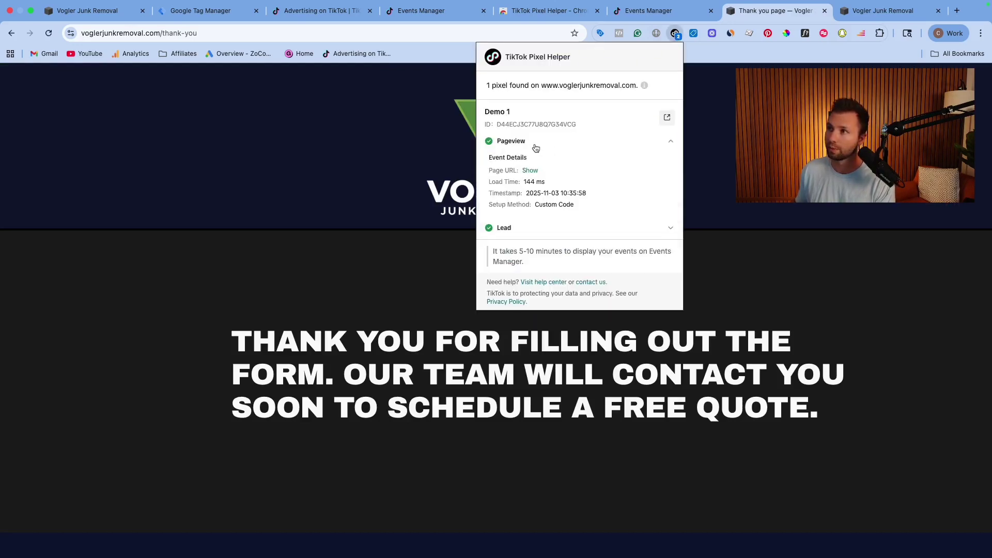
left_click(518, 232)
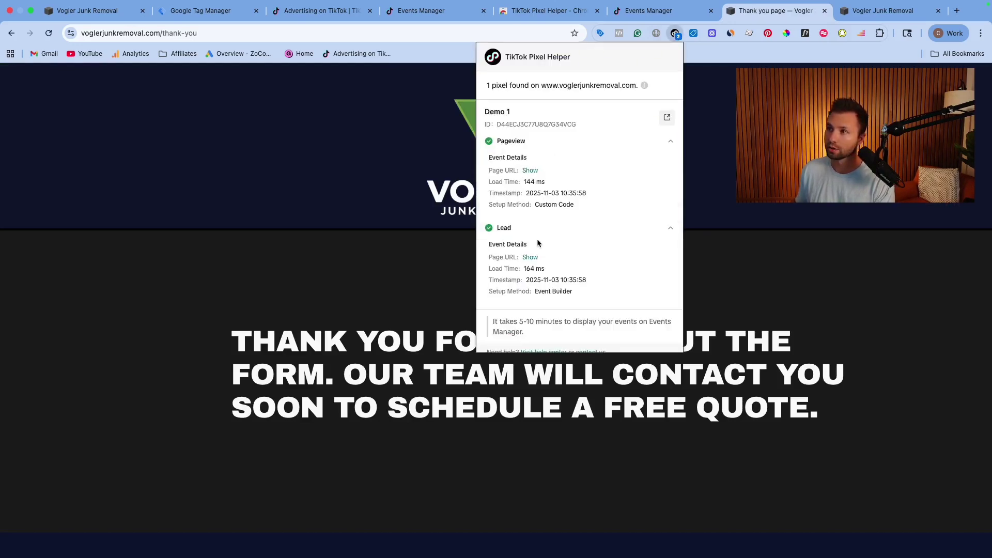
Review the details of the Submit form event in the Demo 1 pixel's test event activity in Events Manager.
left_click(563, 14)
left_click(653, 11)
scroll(368, 272, "down", 1)
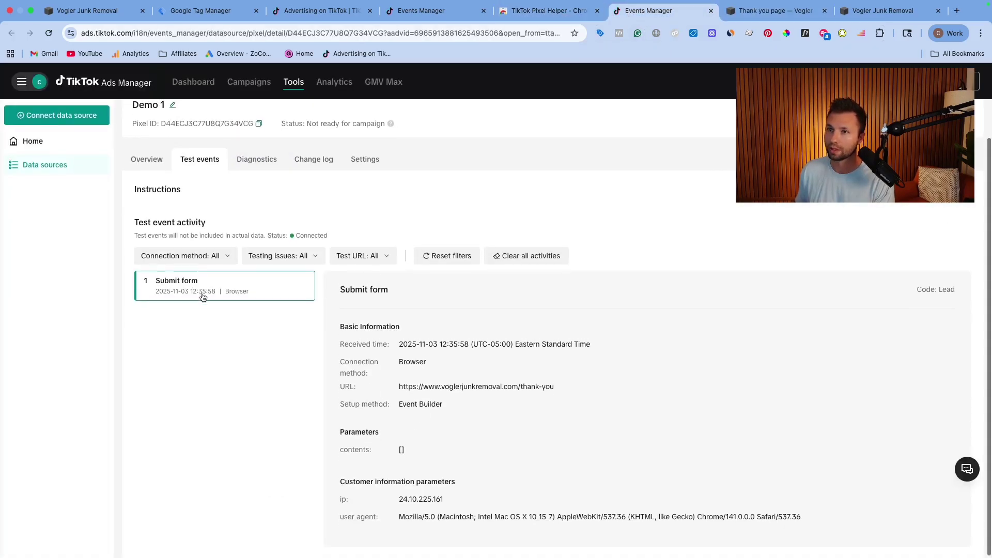
scroll(228, 292, "down", 1)
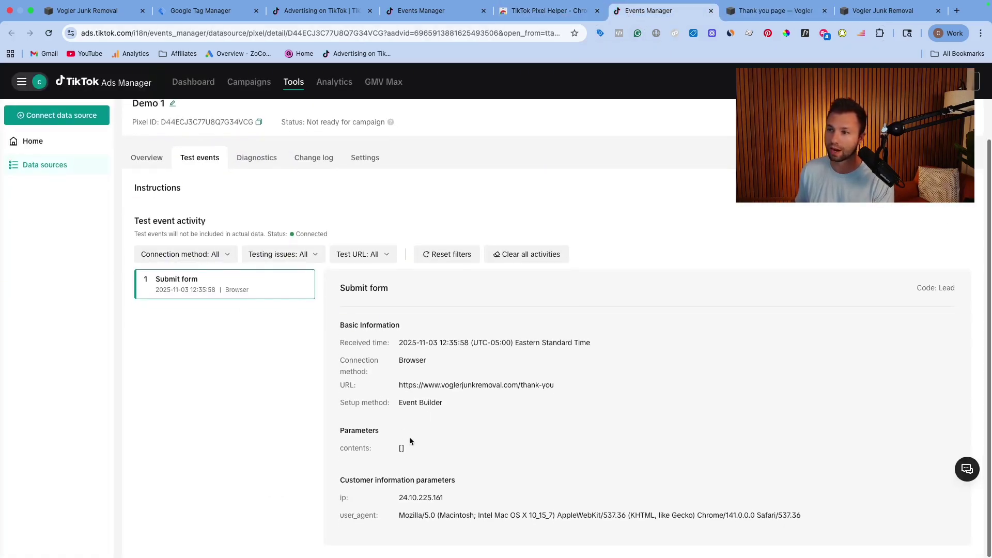
left_click_drag(369, 292, 580, 526)
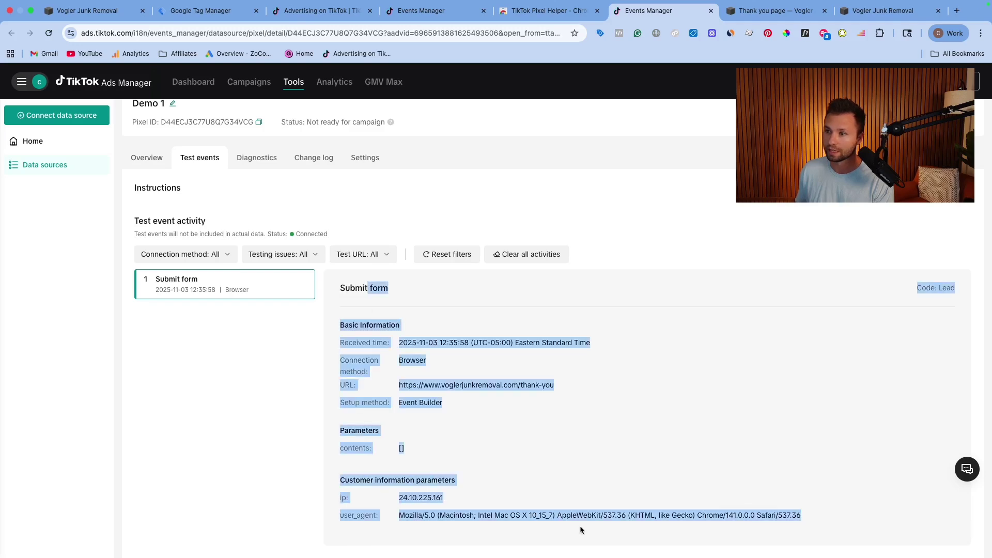
scroll(517, 434, "up", 1)
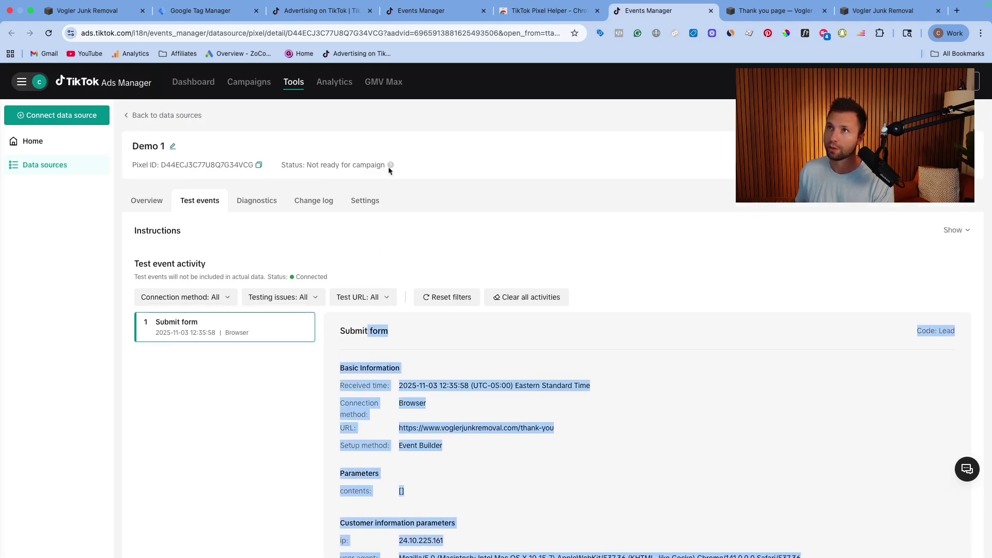
Close the Version 2 details in Google Tag Manager, and go from the Events Manager setup guide to the Demo 1 pixel's overview.
key("super+2")
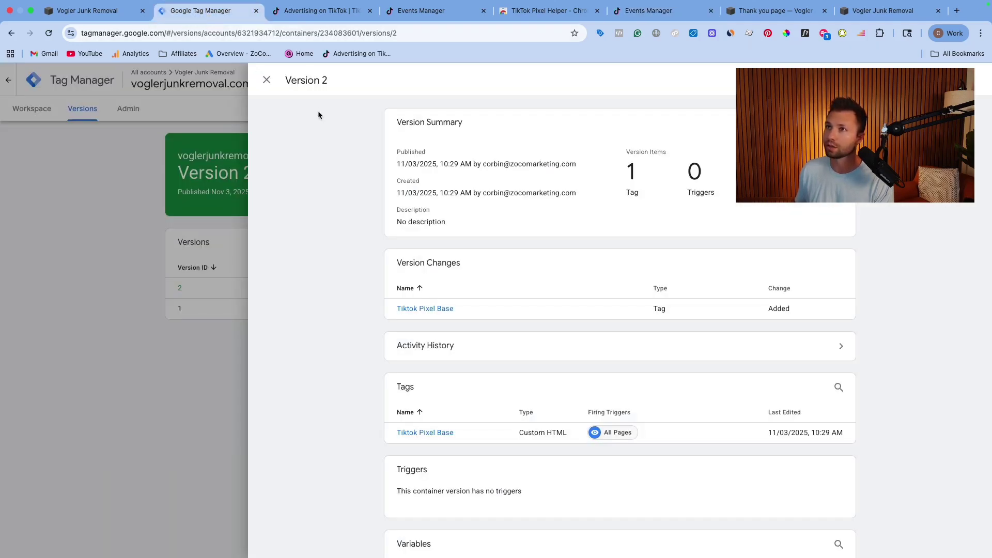
left_click(266, 79)
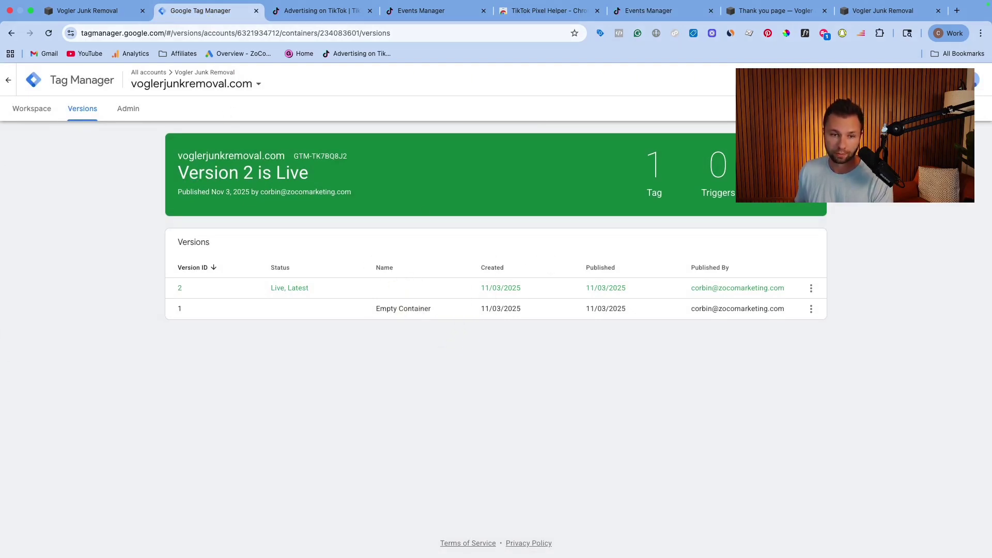
key("super+4")
left_click(716, 484)
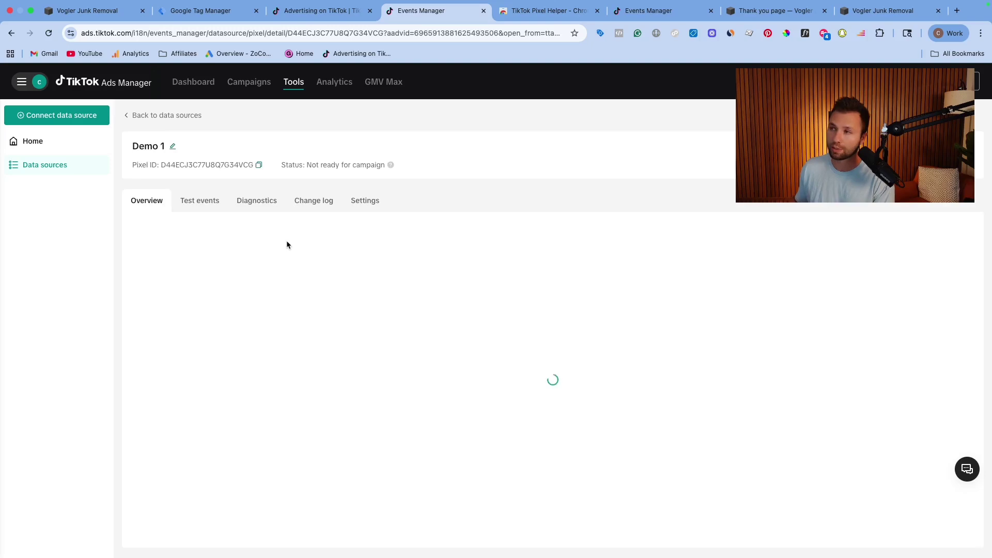
Examine the Demo 1 pixel's event funnel statistics and event status table, and bring up the Ads Manager tools including Events Manager.
scroll(519, 292, "down", 2)
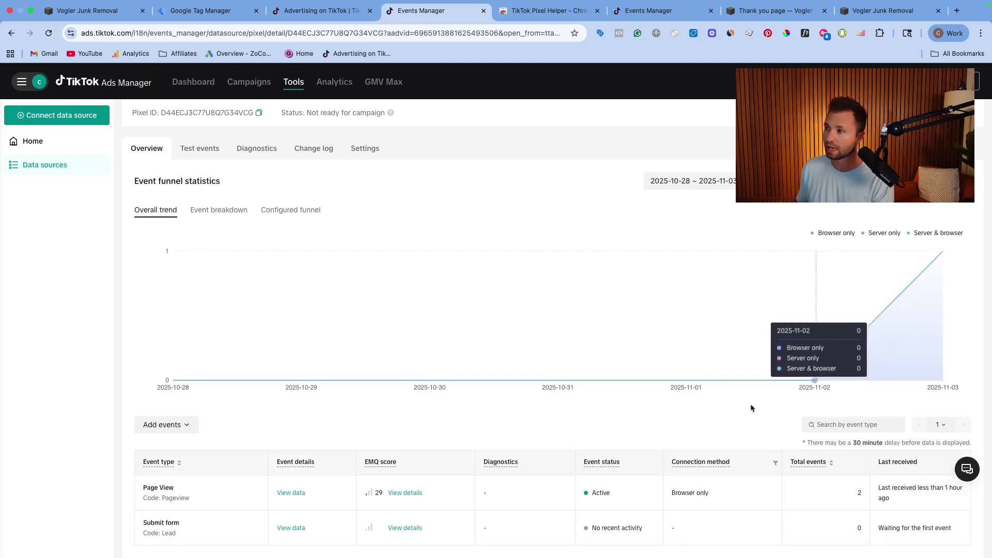
scroll(526, 429, "up", 2)
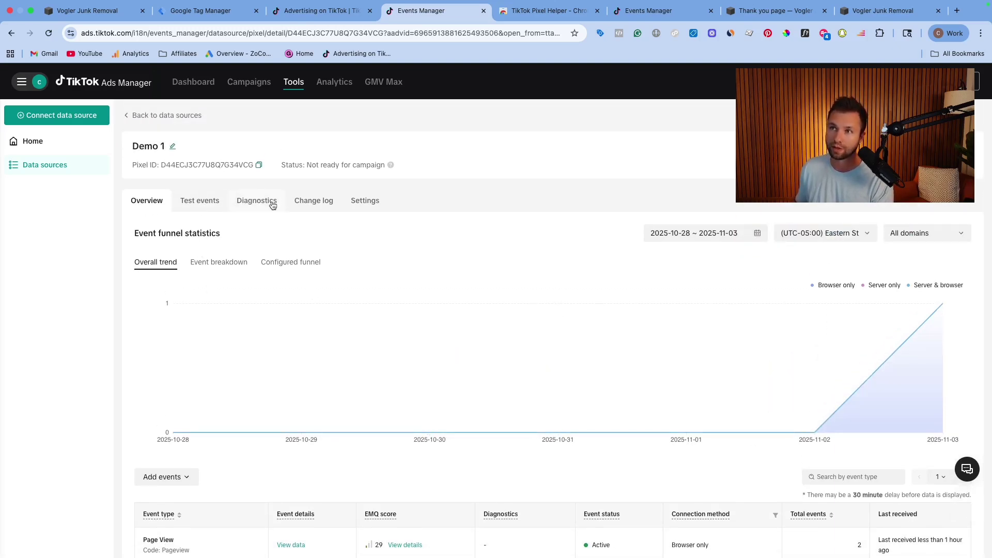
scroll(223, 288, "down", 2)
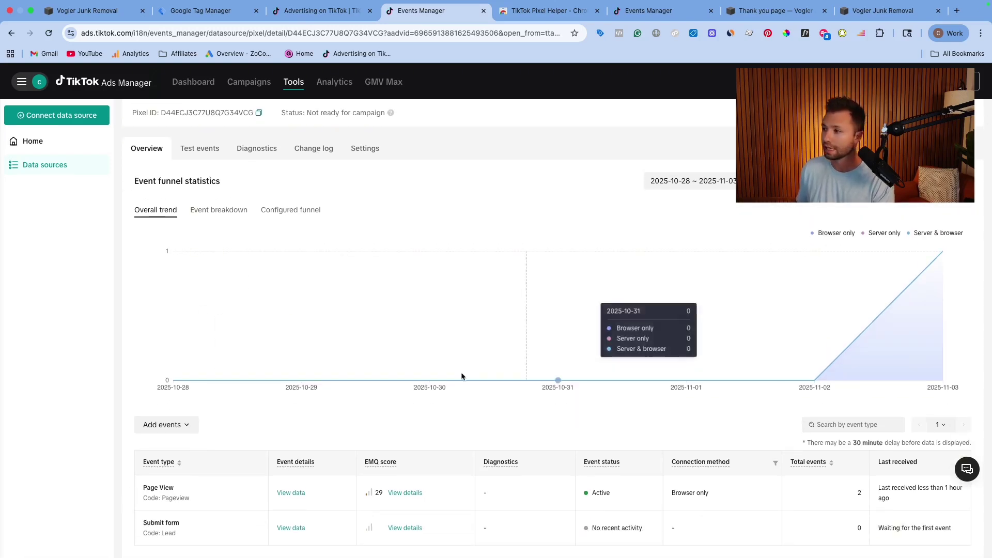
mouse_move(294, 92)
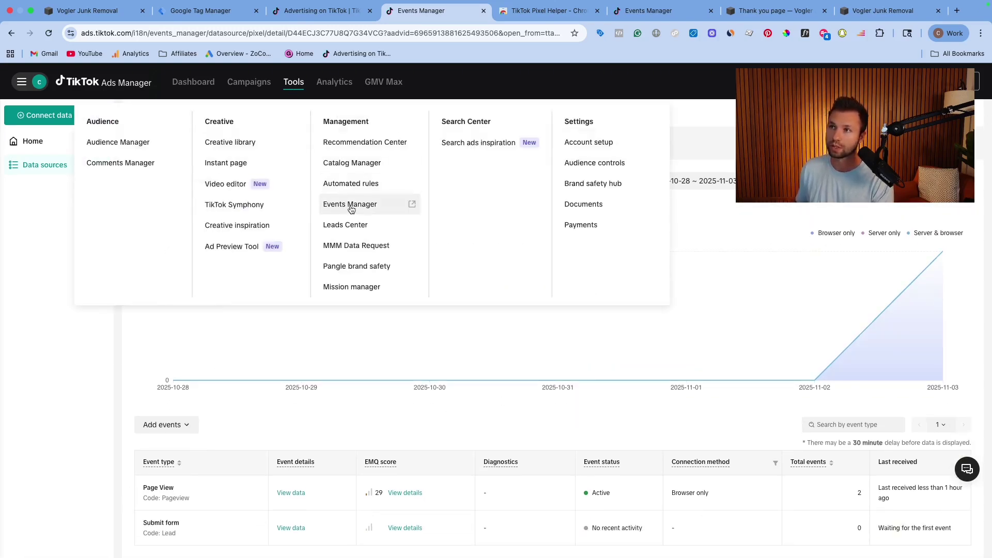